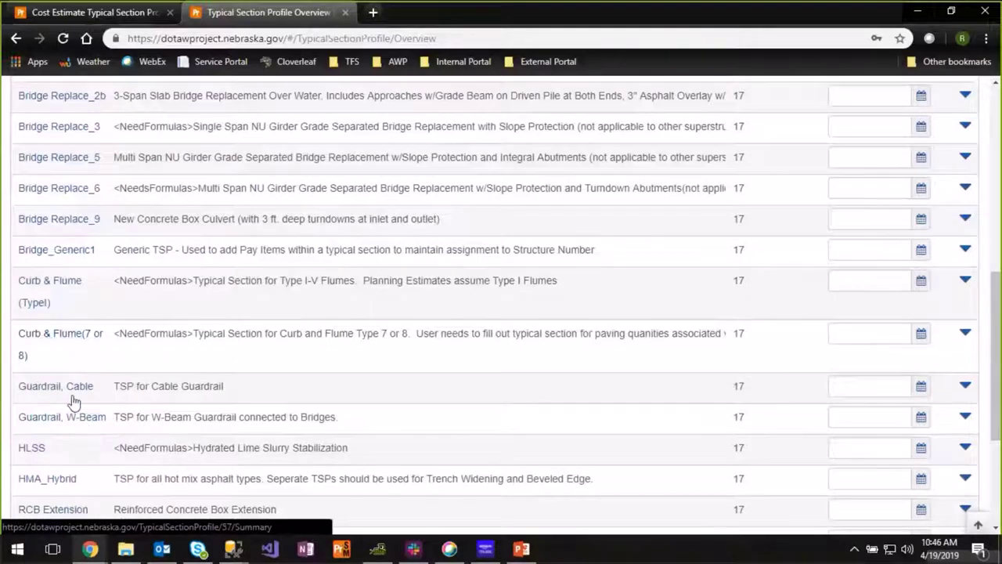
- Review the profile list, then go back to the cost estimate's typical section with line 001 Type SPR w/58H-34
scroll(89, 442, down, 2)
scroll(71, 373, down, 1)
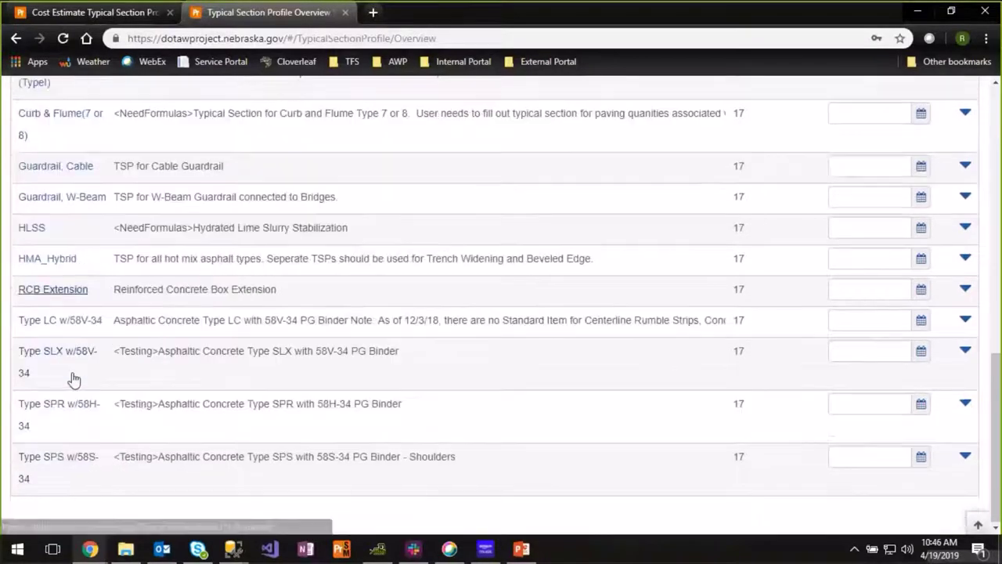
scroll(234, 446, up, 12)
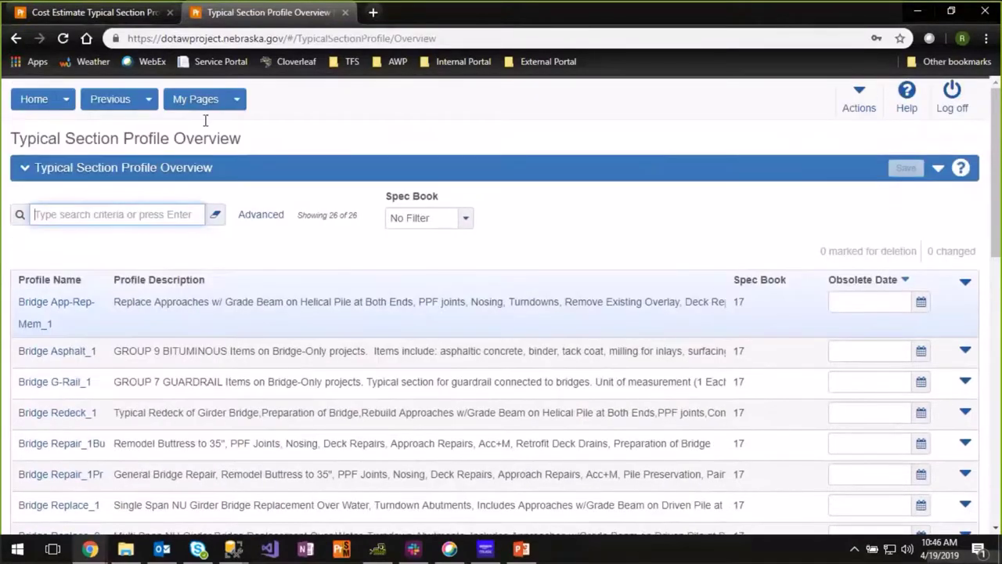
click(133, 13)
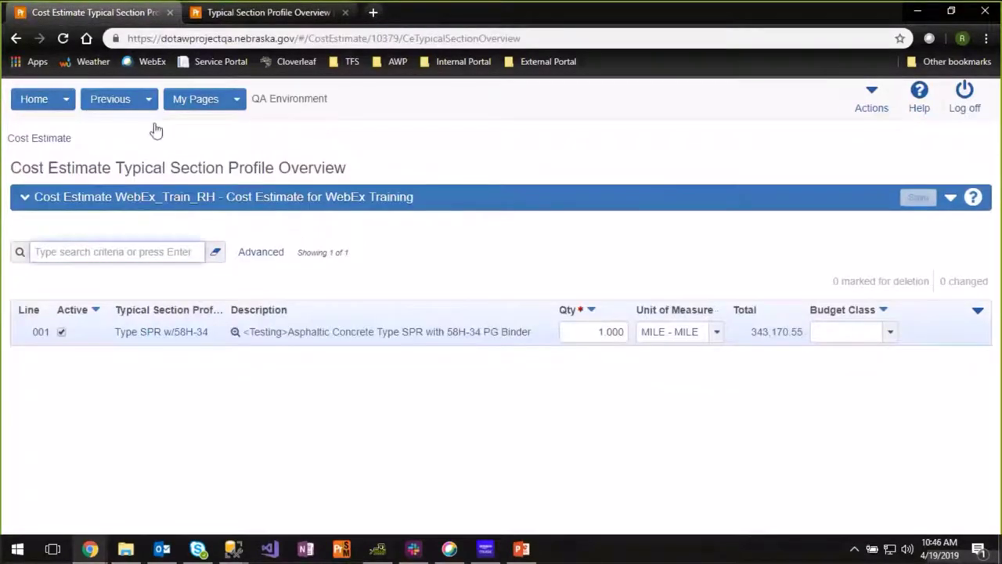
- Open the WebEx_Train_RH cost estimate Summary and scroll to the Bid Based history profile settings
click(54, 139)
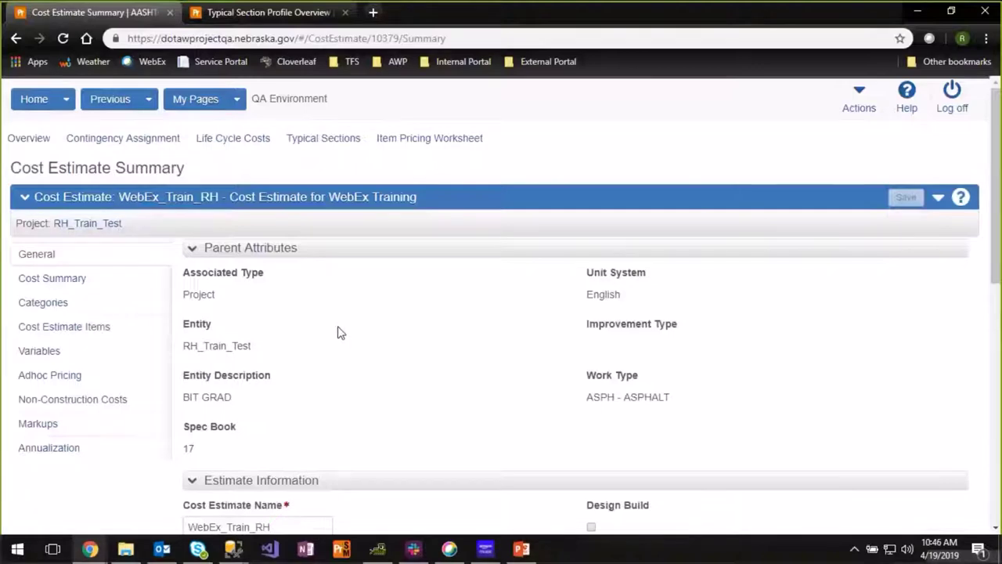
scroll(339, 335, down, 3)
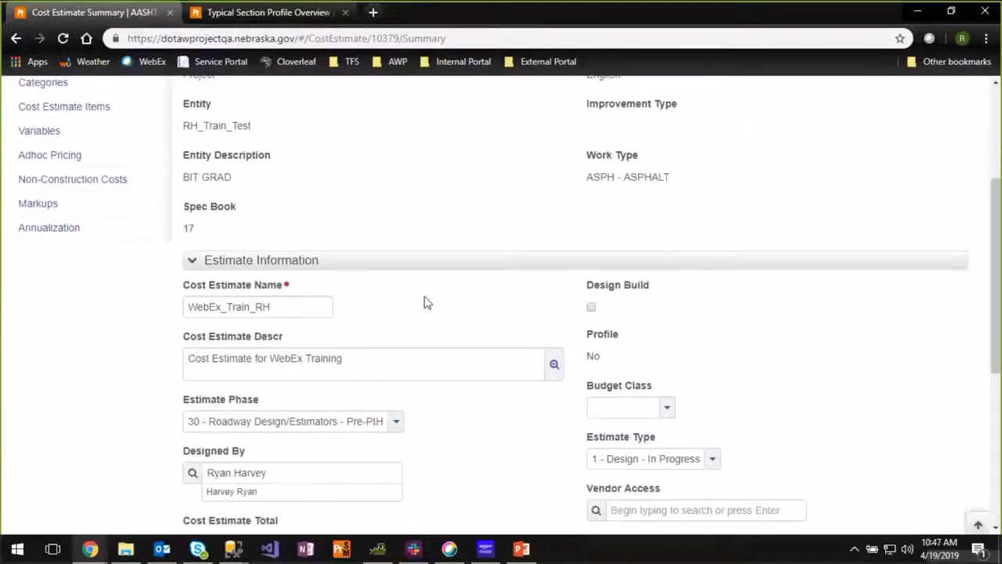
scroll(431, 442, down, 4)
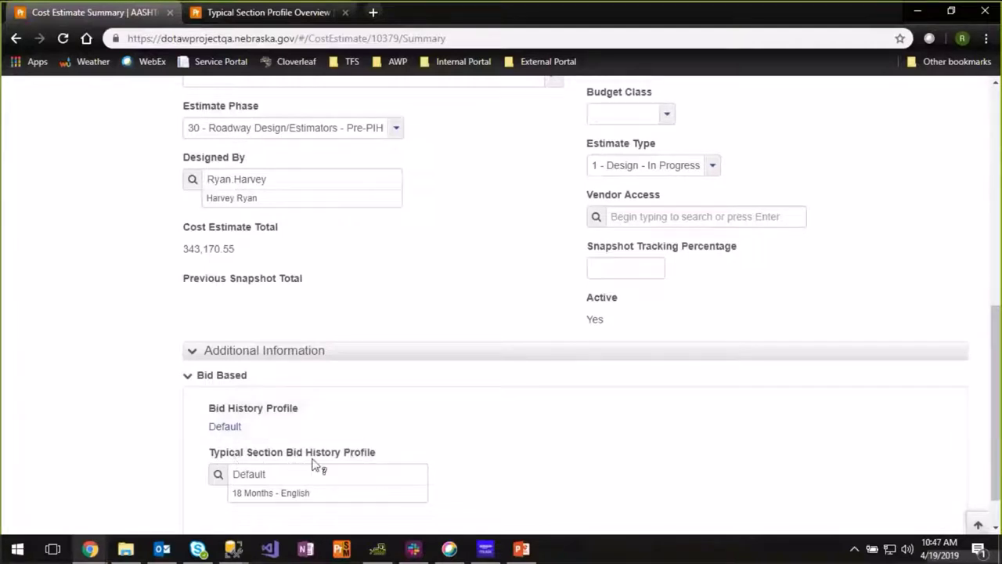
- Clear the Typical Section Bid History Profile and reselect Default (18 Months - English) from the list
double_click(267, 472)
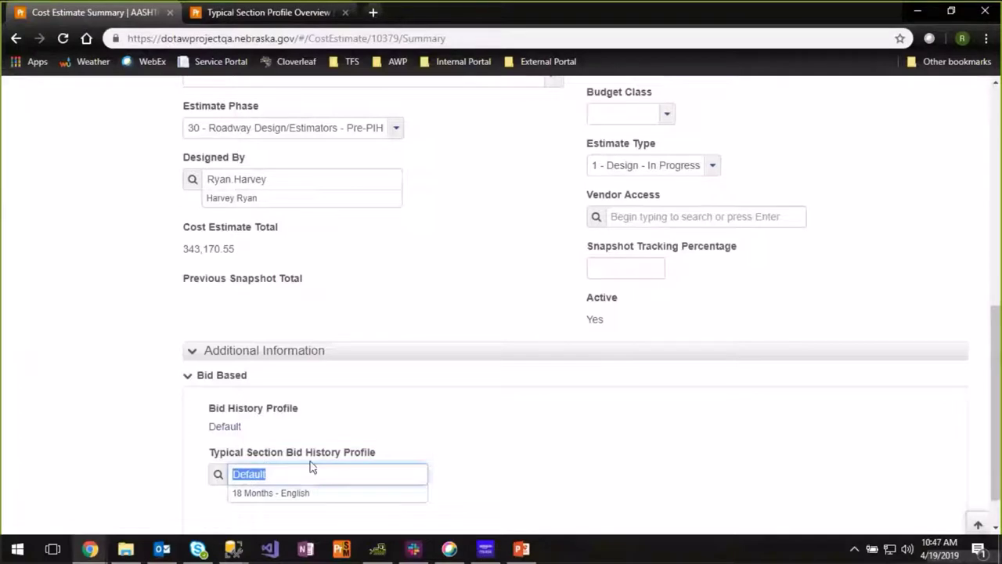
key(BackSpace)
click(439, 454)
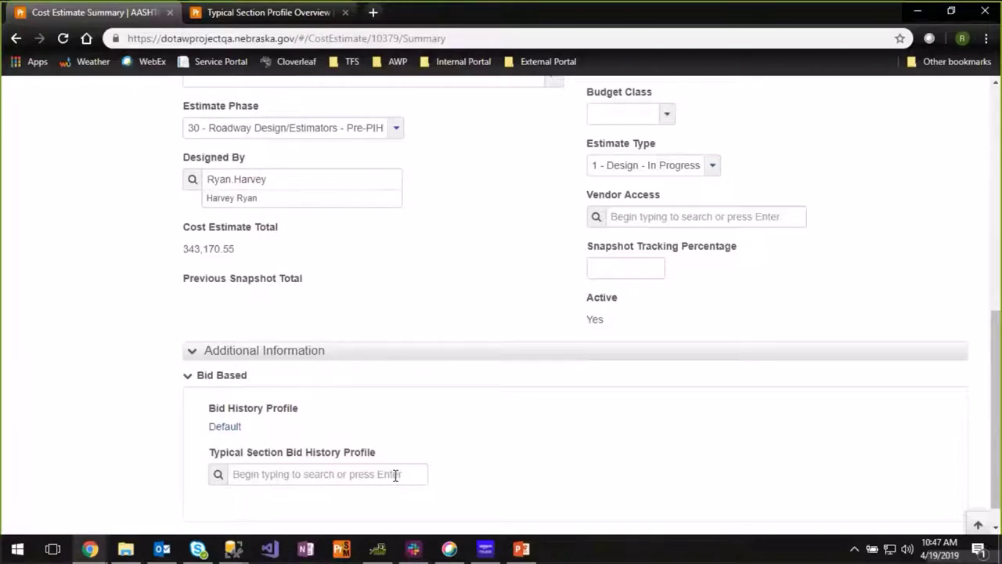
click(235, 473)
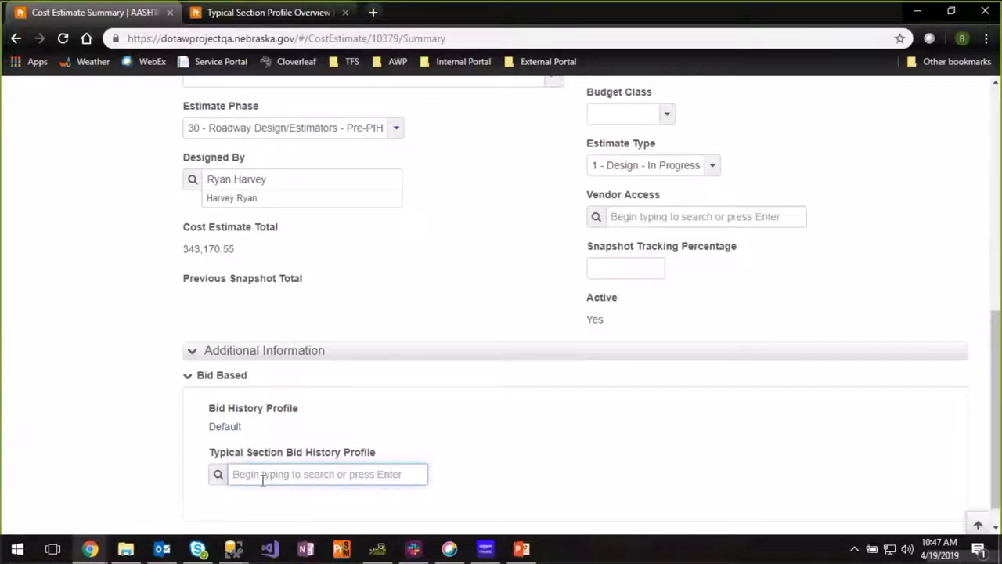
click(261, 481)
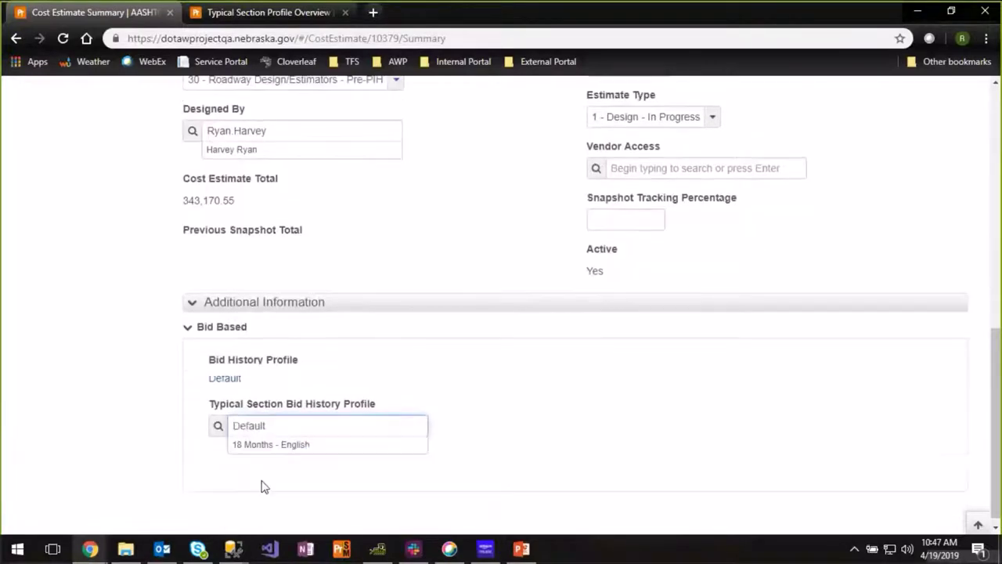
click(283, 426)
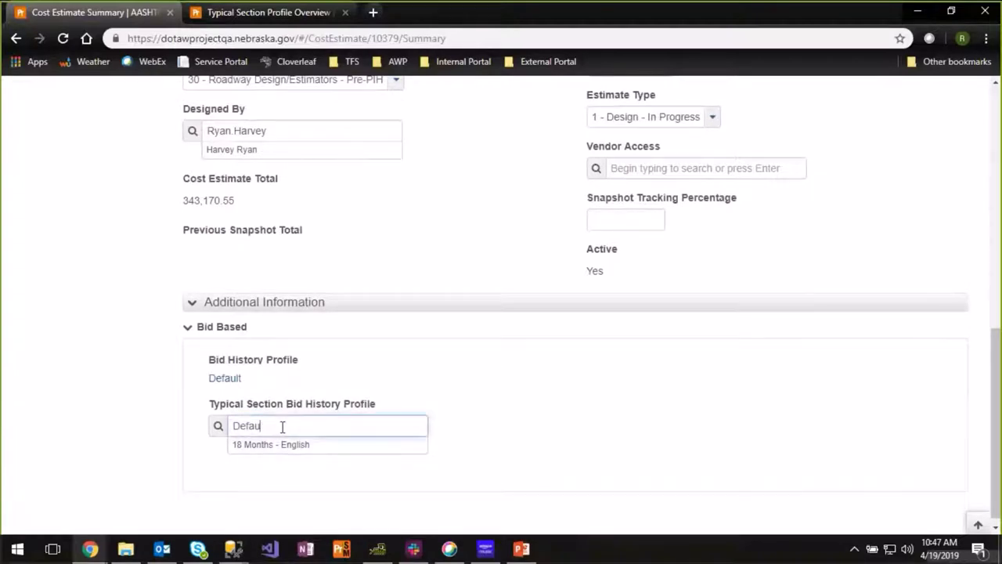
key(BackSpace)
key(BackSpace)
key(BackSpace)
key(BackSpace)
key(BackSpace)
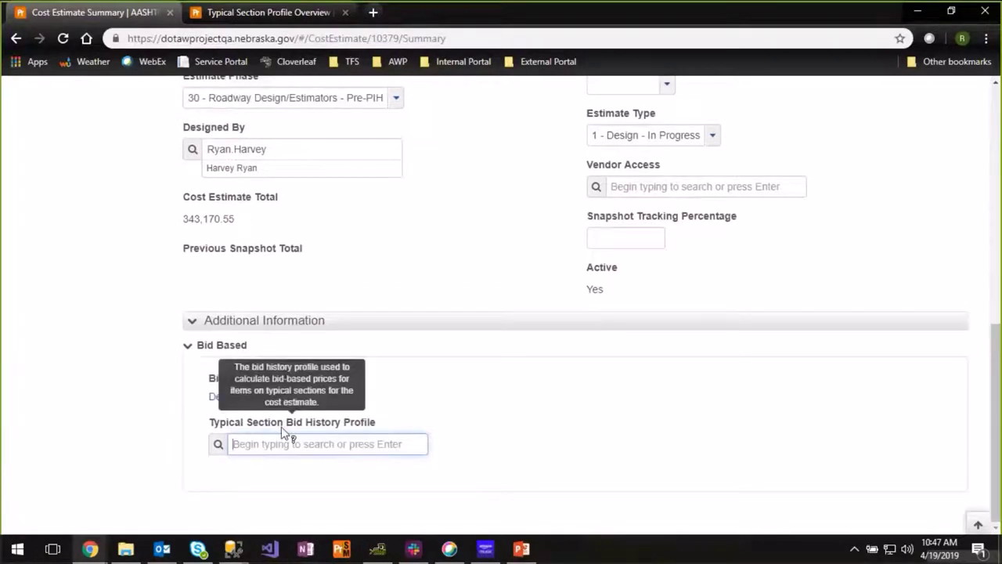
key(Return)
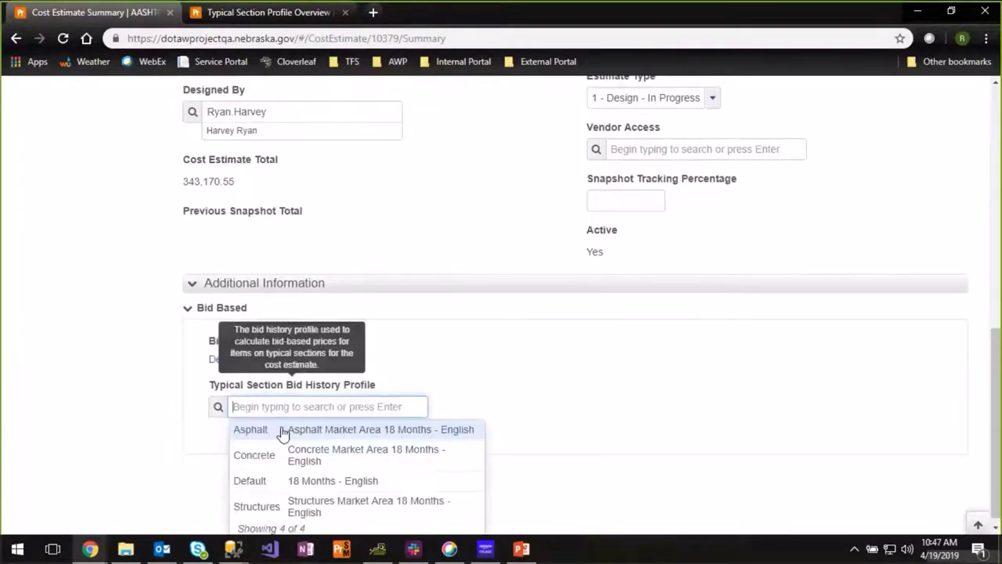
click(270, 482)
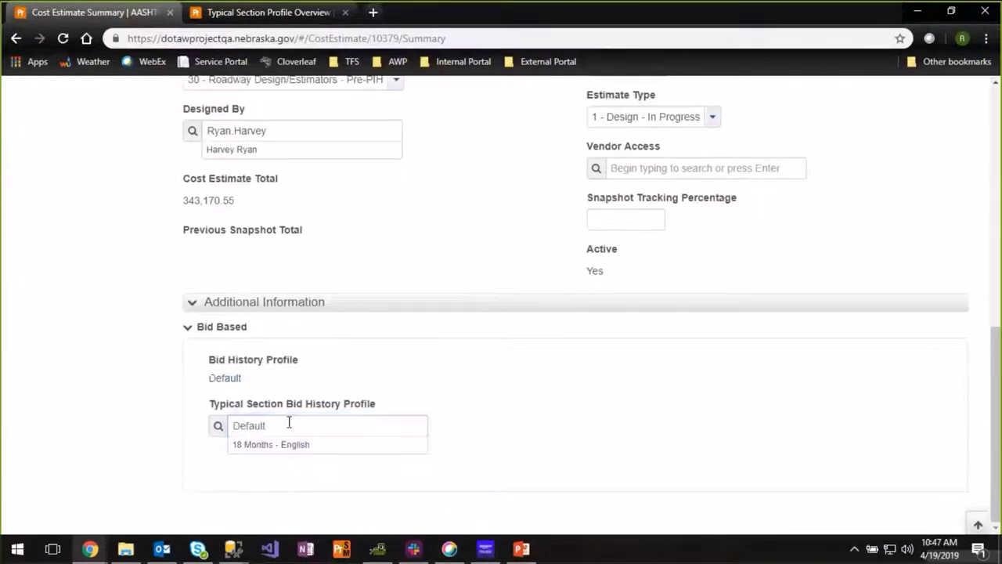
- Save the cost estimate and open its Typical Section Profile Overview
click(977, 523)
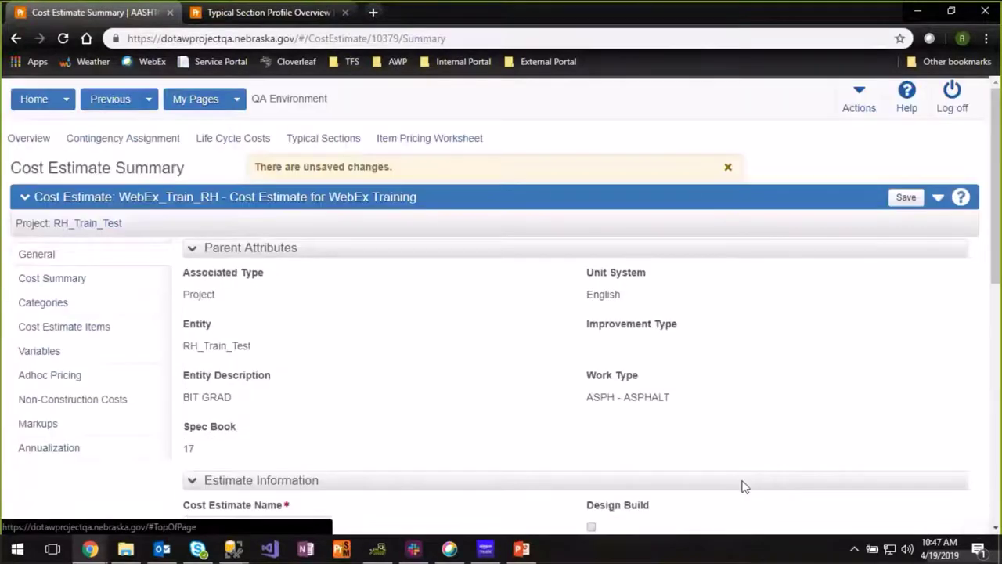
click(906, 197)
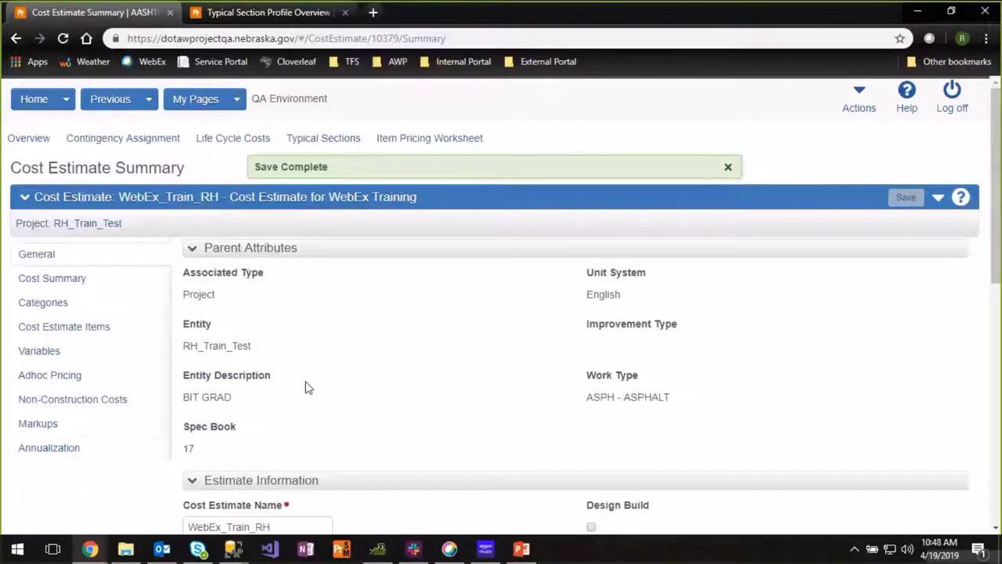
click(315, 144)
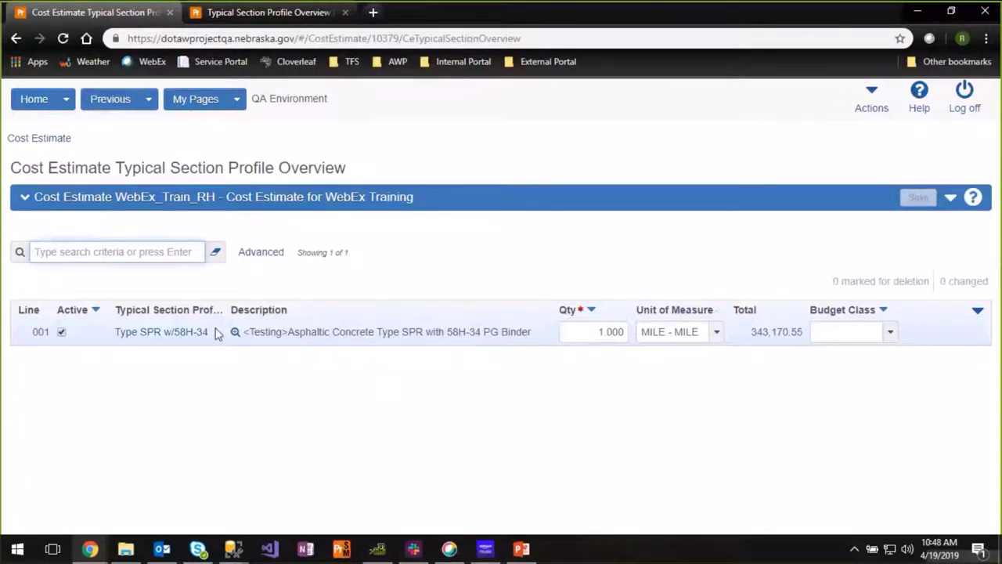
- Choose Copy Typical Section Profiles... from the estimate's actions menu to list the 29 profiles
click(951, 199)
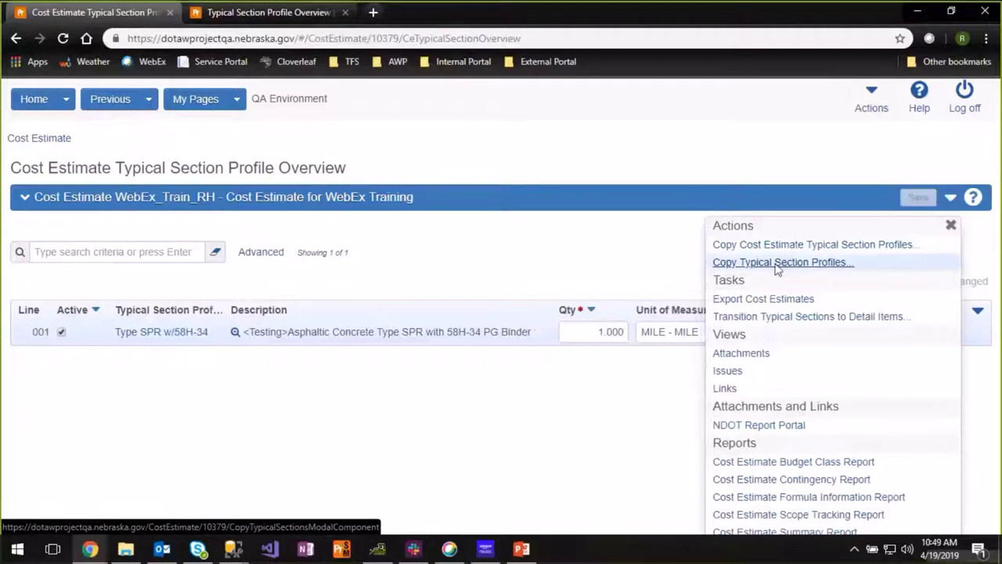
click(776, 269)
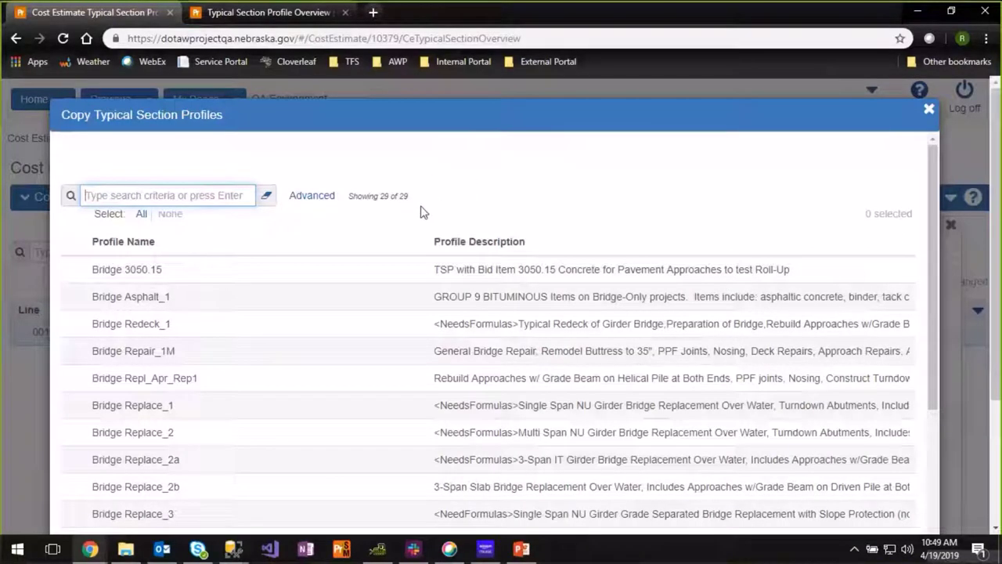
- Clear the trial ticks so HMA Patching, HMA_Hybrid, Trench Widening and Type LC stay unselected
scroll(379, 265, down, 1)
scroll(380, 264, down, 5)
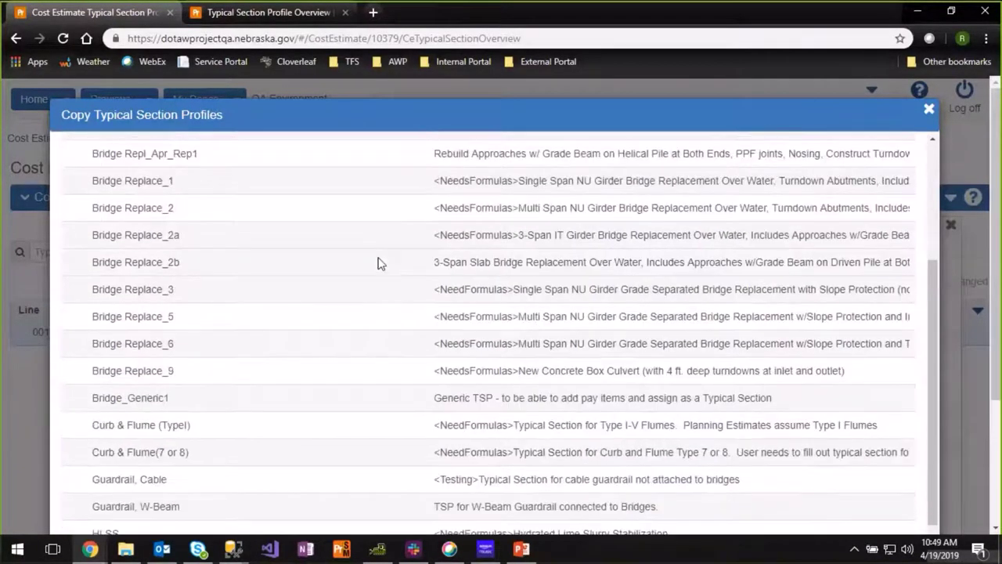
scroll(376, 273, down, 5)
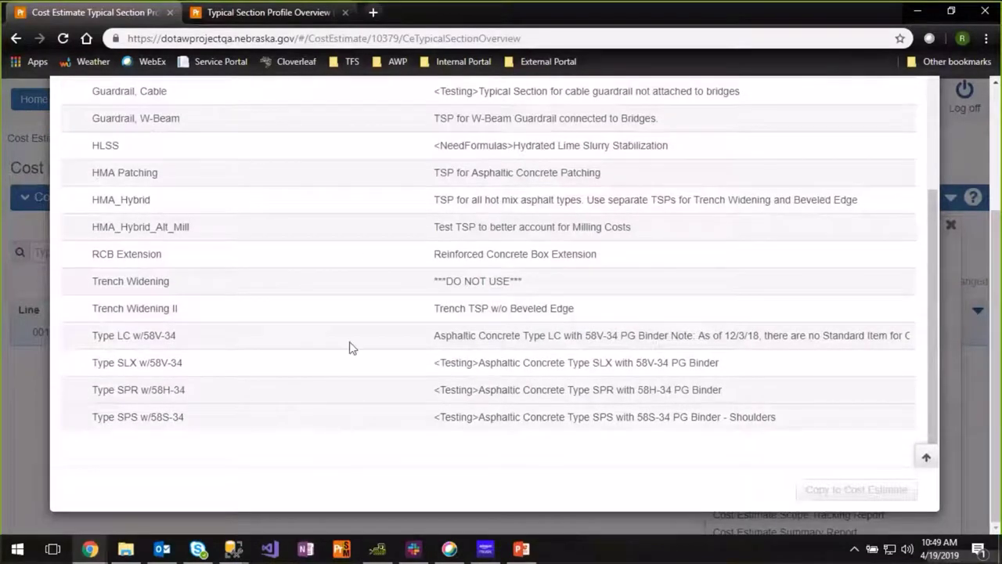
scroll(354, 329, up, 1)
click(301, 415)
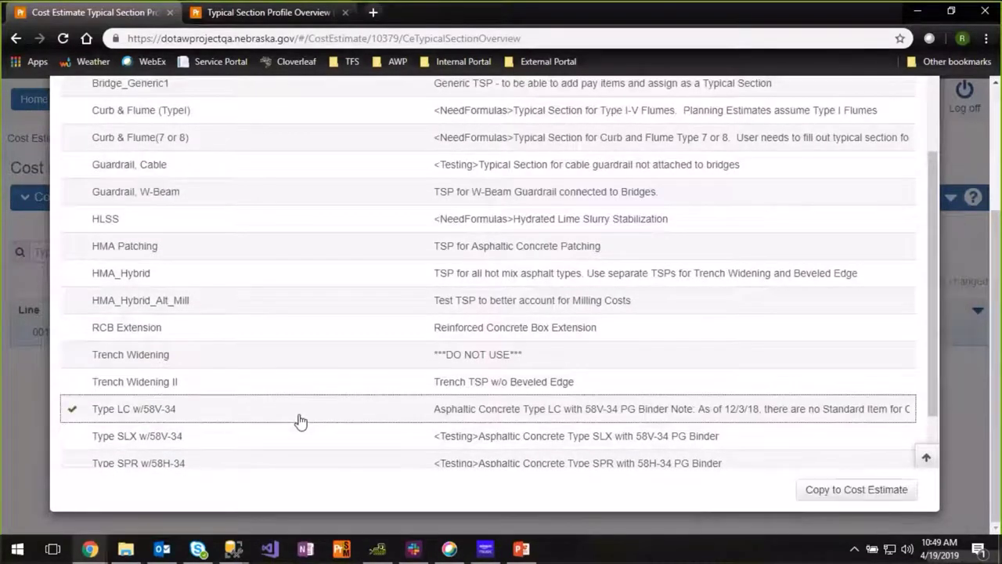
click(303, 306)
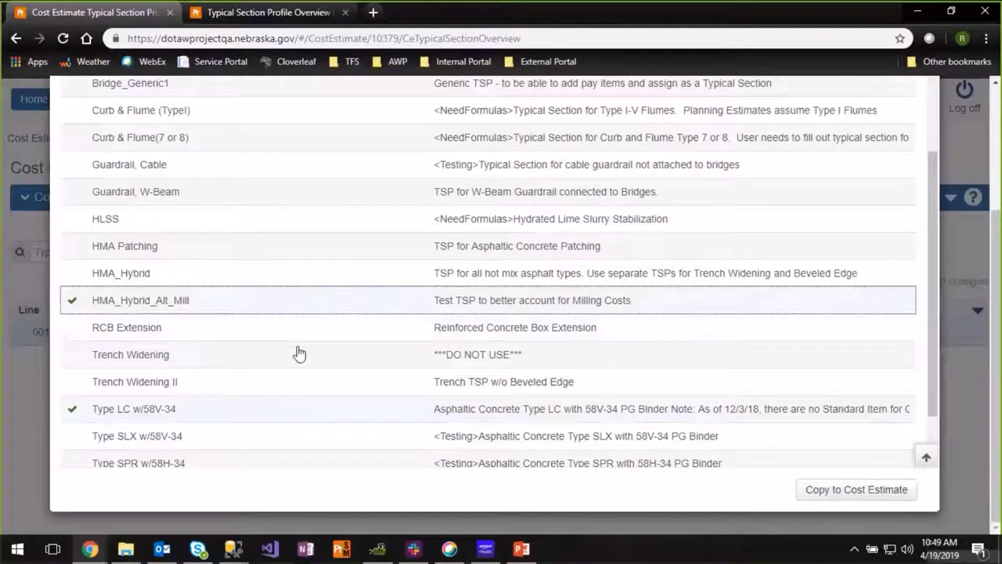
click(296, 353)
click(313, 278)
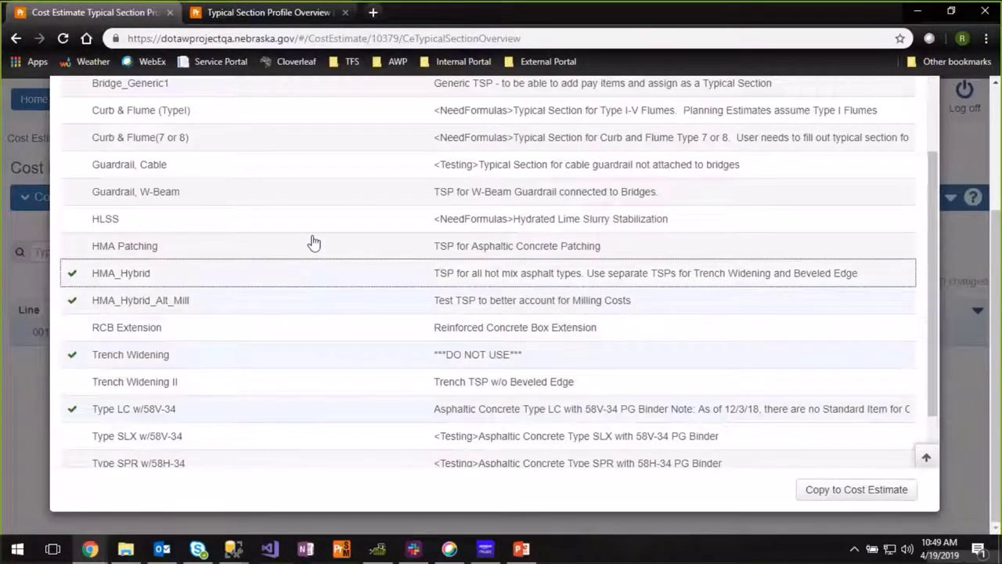
click(311, 251)
click(301, 280)
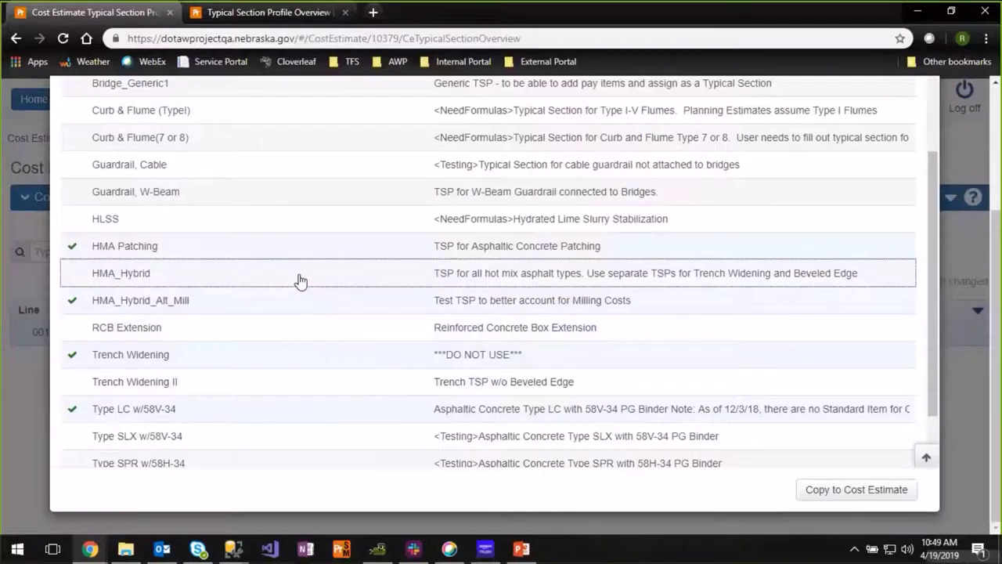
click(200, 254)
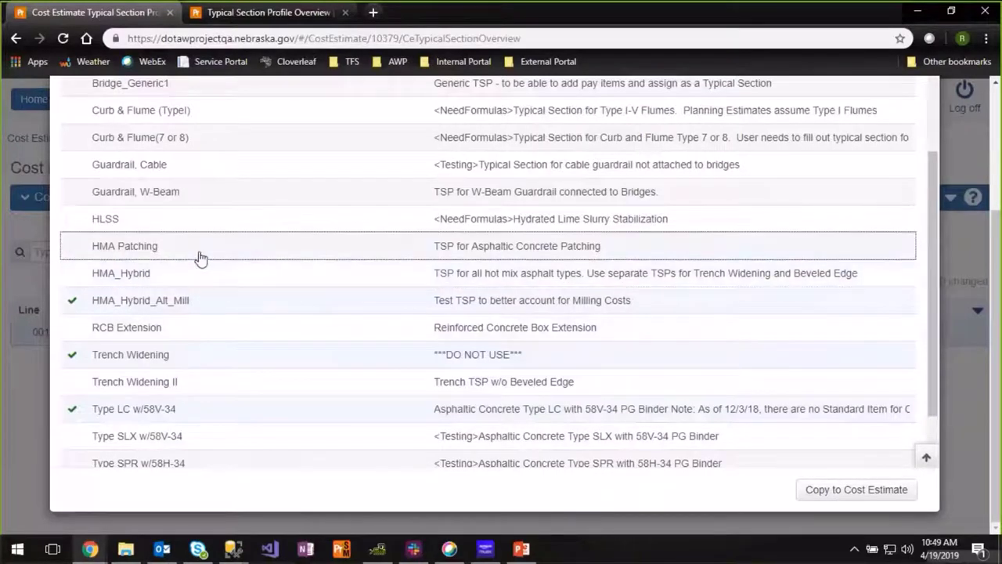
click(200, 304)
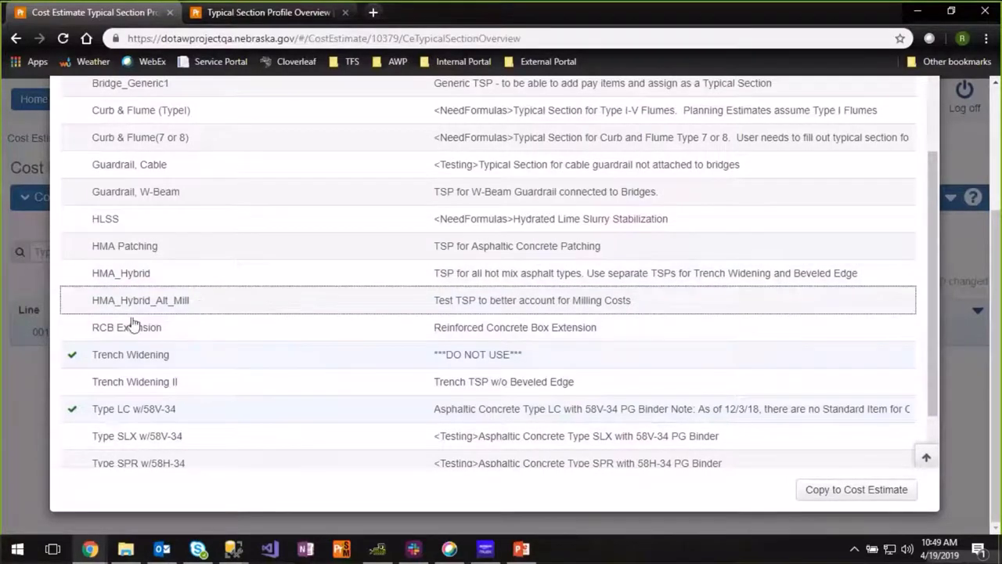
click(78, 354)
click(75, 409)
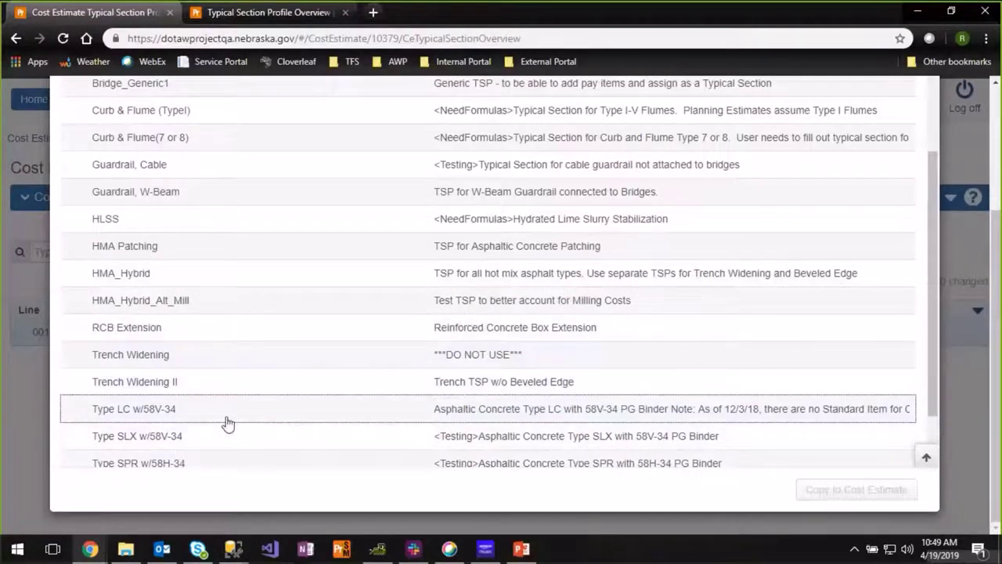
- Tick Bridge Replace_2b and Type SPR w/58H-34 and copy them into the cost estimate
scroll(212, 423, down, 1)
click(78, 397)
click(79, 397)
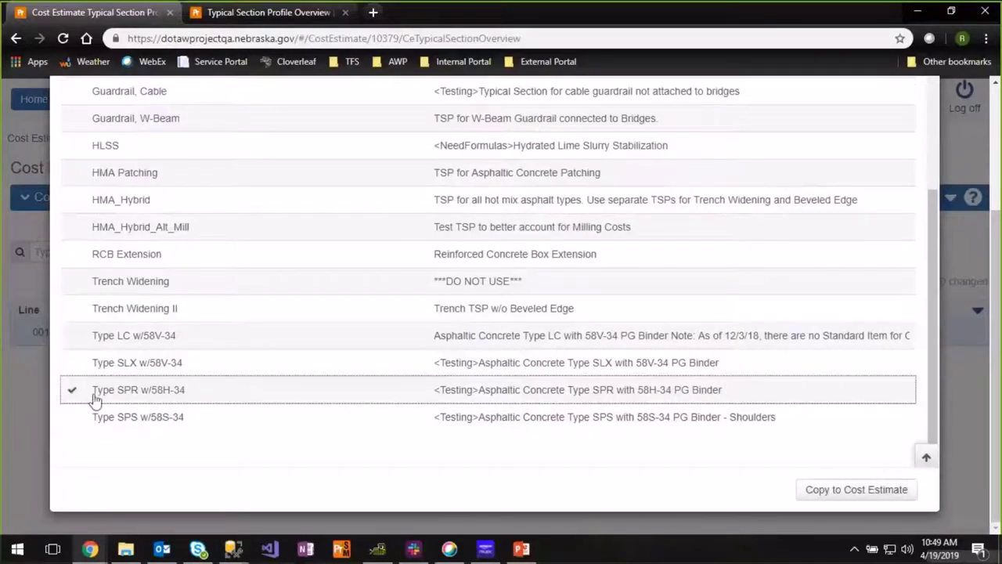
scroll(230, 393, up, 5)
scroll(229, 394, up, 1)
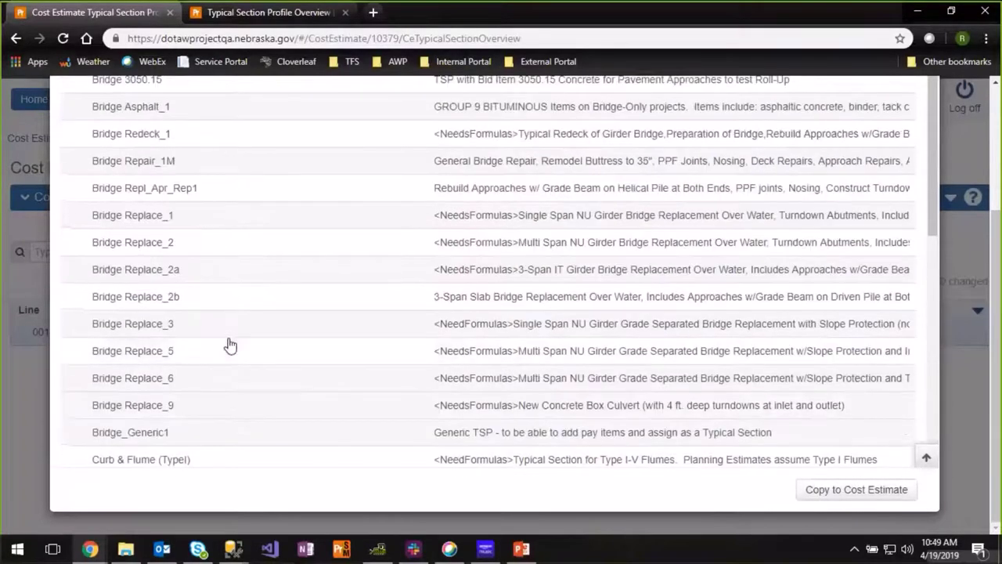
click(195, 316)
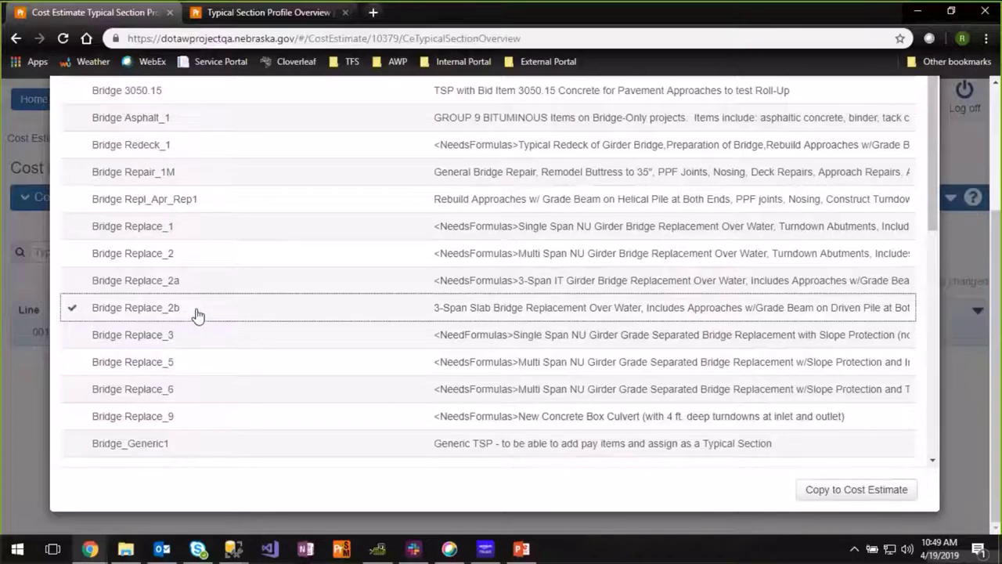
scroll(301, 329, down, 1)
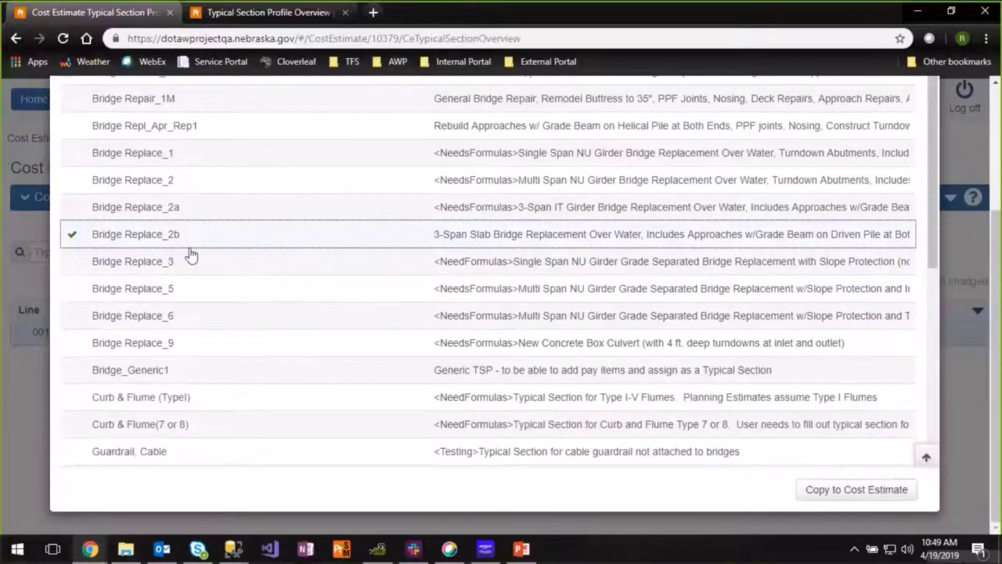
scroll(447, 336, down, 3)
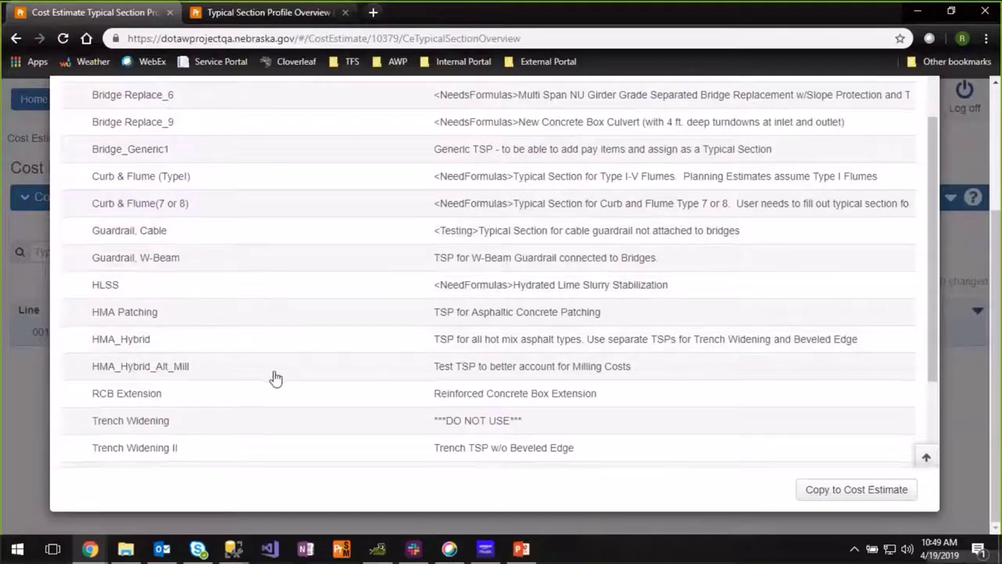
scroll(438, 407, down, 1)
click(604, 456)
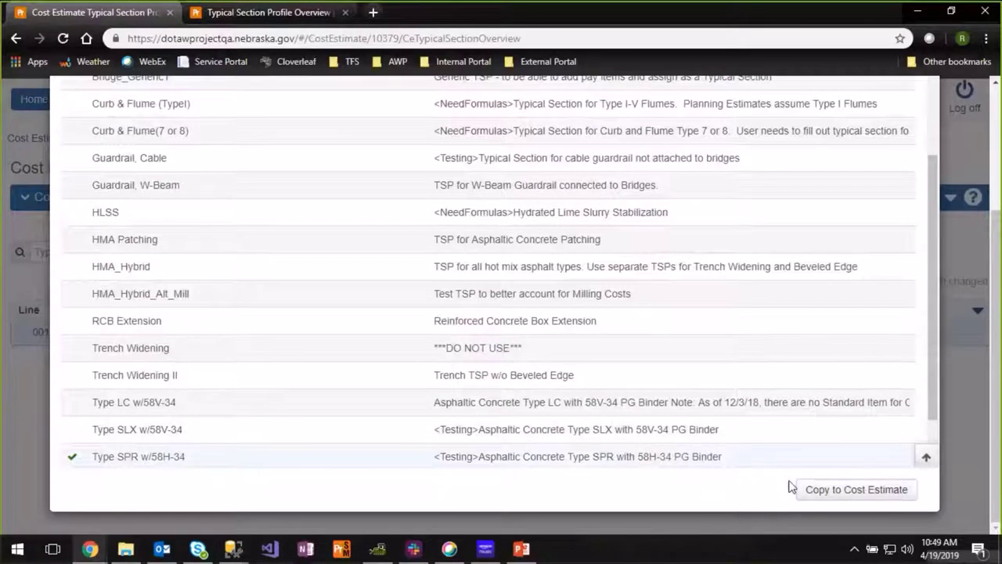
click(851, 496)
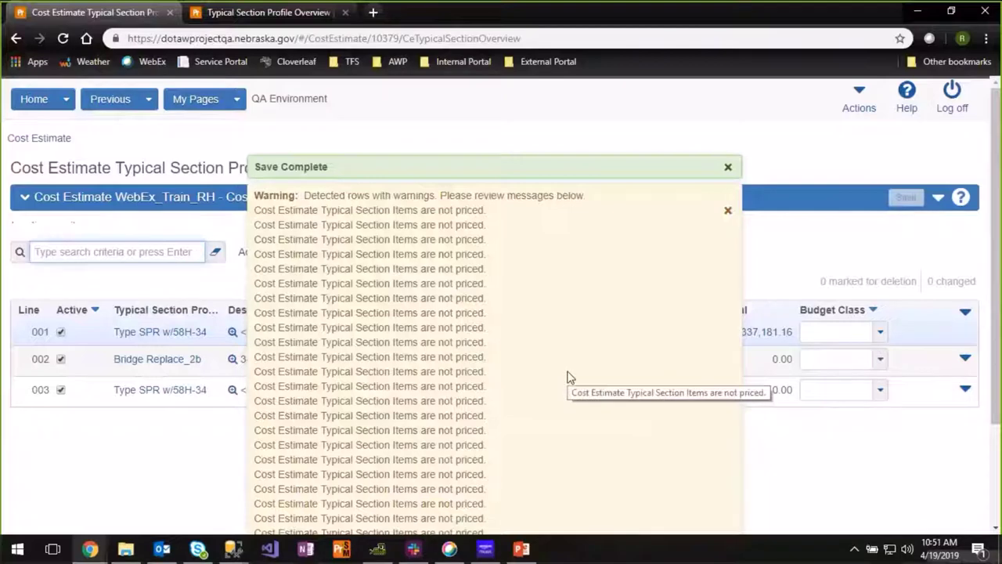
- Review the Save Complete warnings about unpriced items on new lines 002 and 003
scroll(568, 381, down, 1)
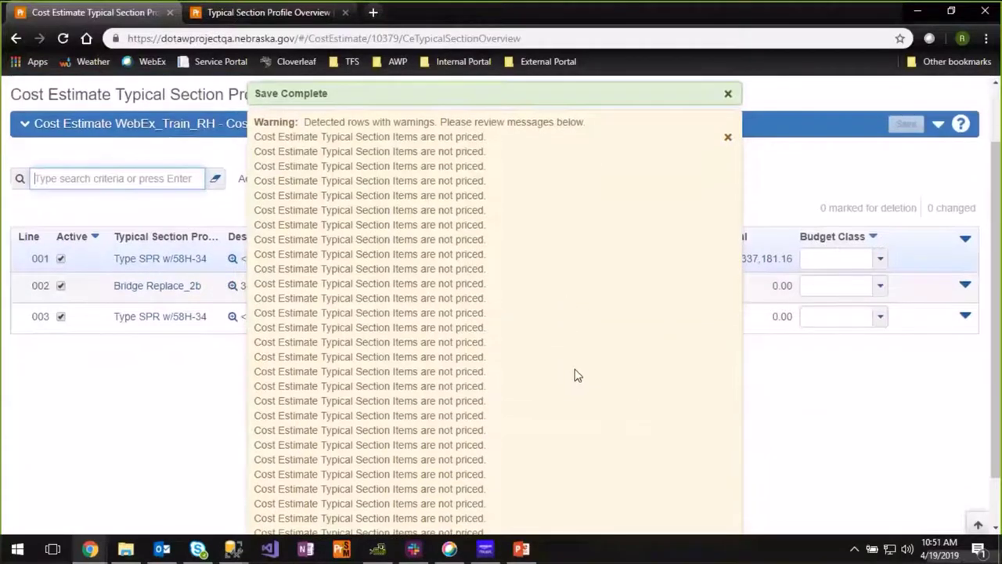
- Close the unpriced-item warnings and leave line 002's Budget Class blank
click(727, 141)
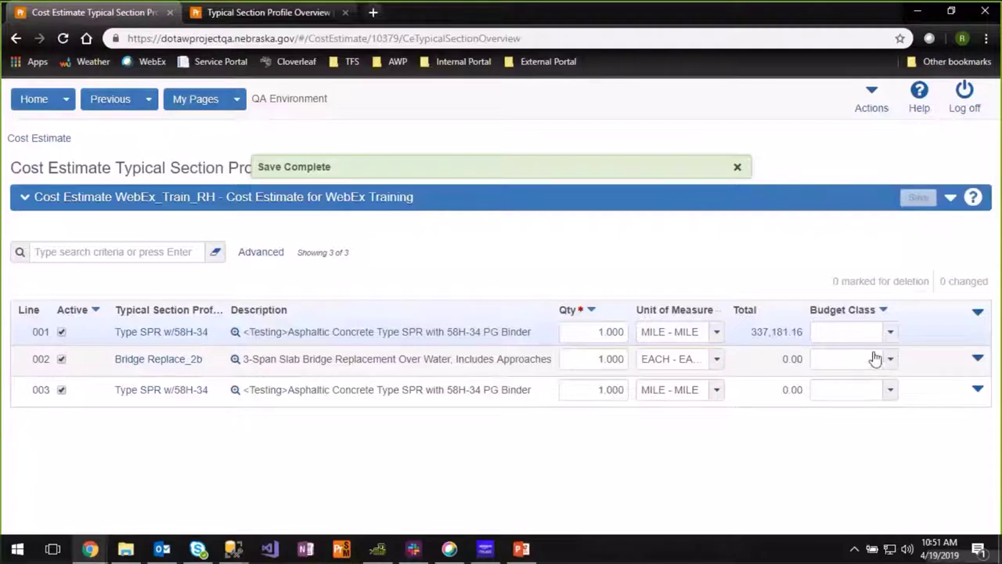
click(846, 363)
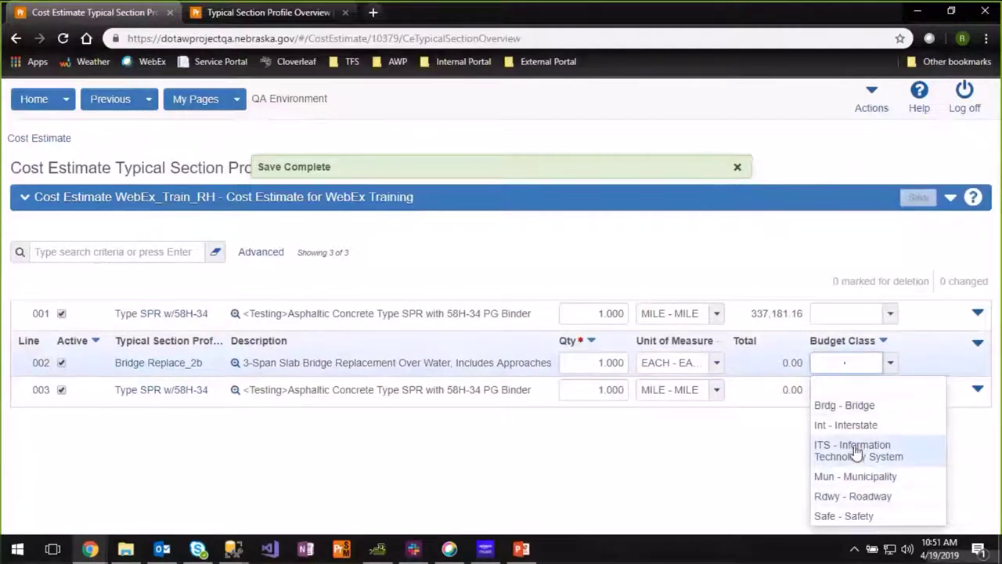
click(830, 366)
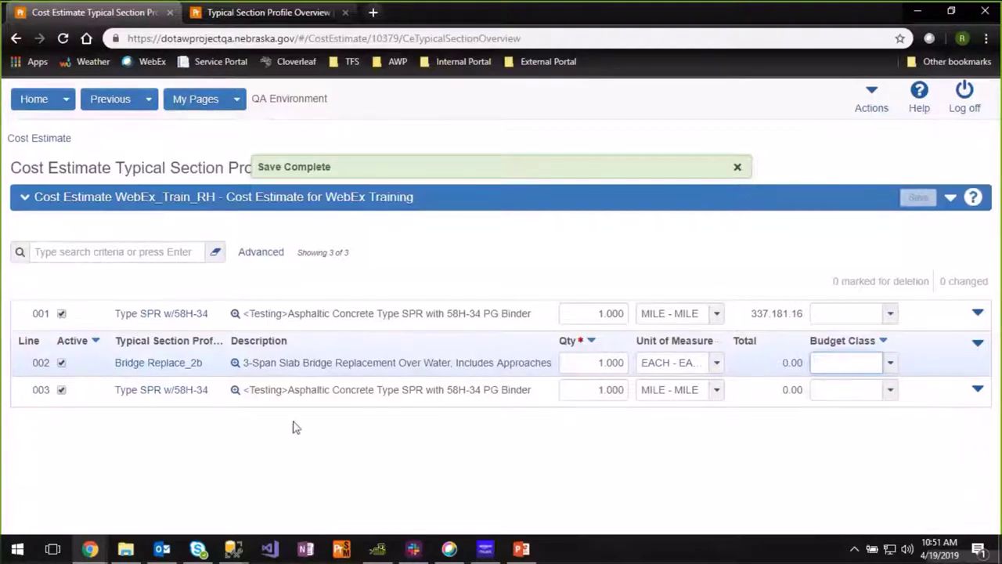
- Rename line 003's Type SPR w/58H-34 profile to MM1.00-MM11.00
click(148, 395)
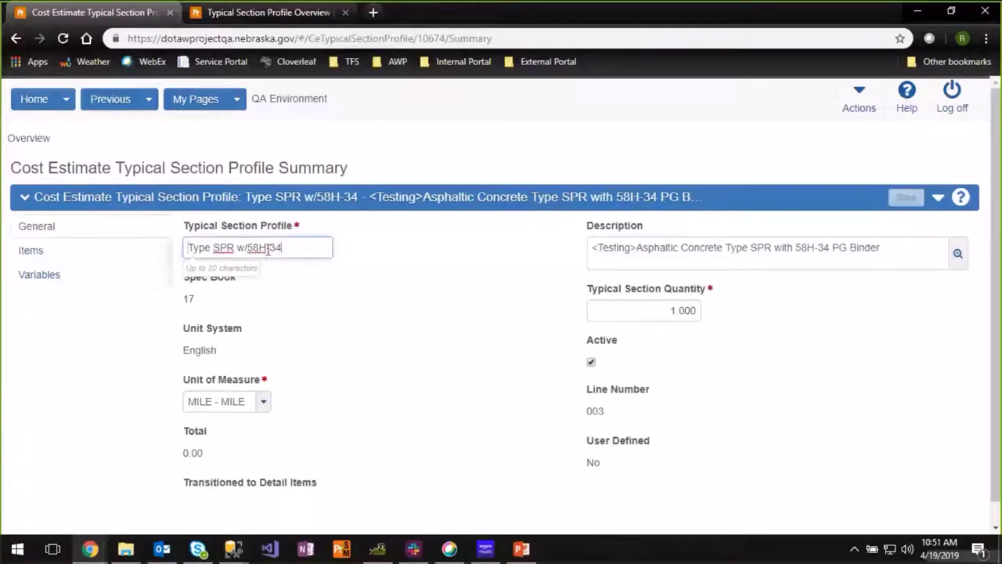
drag(280, 248, 165, 253)
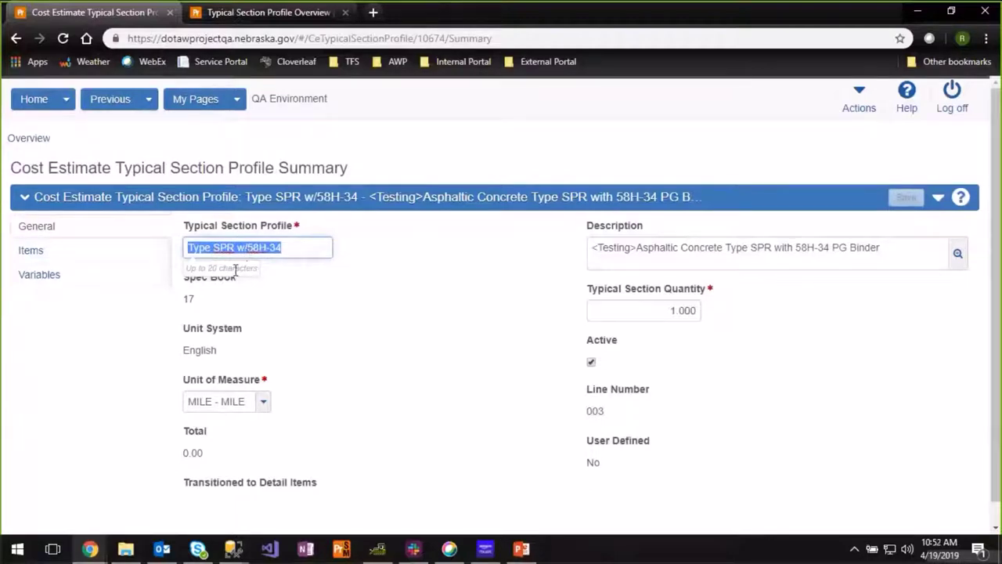
text(MM1)
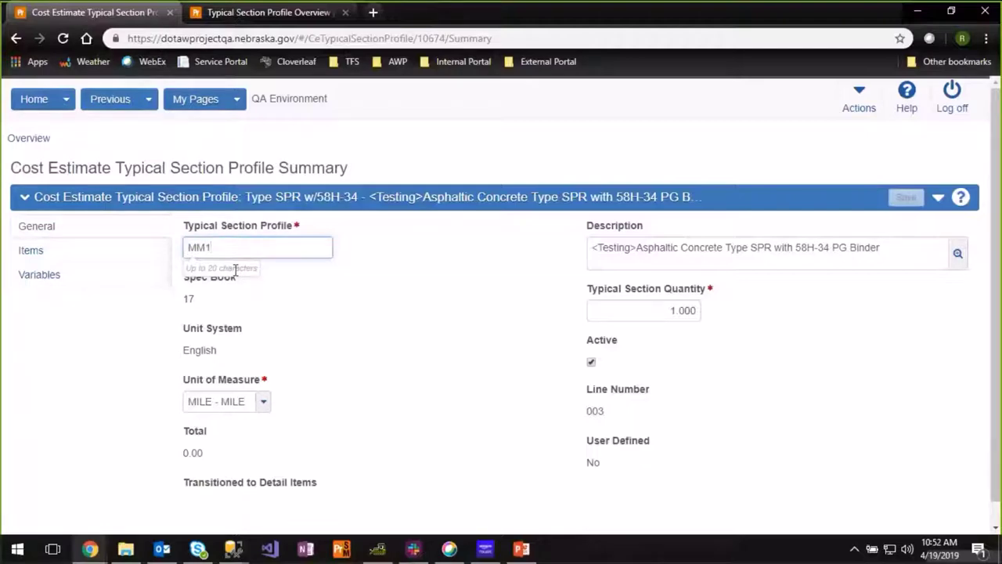
text( 00-MM10.00)
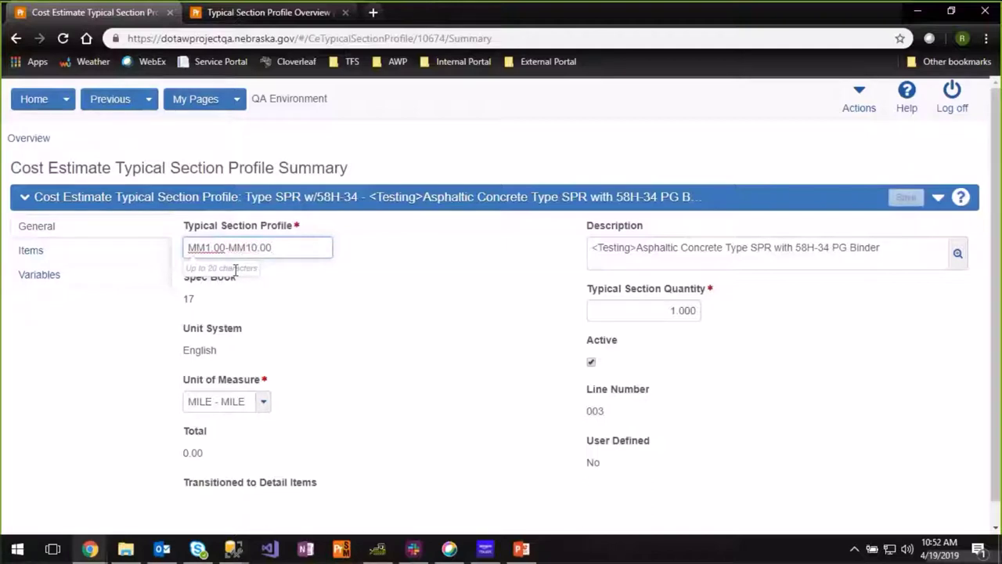
click(308, 306)
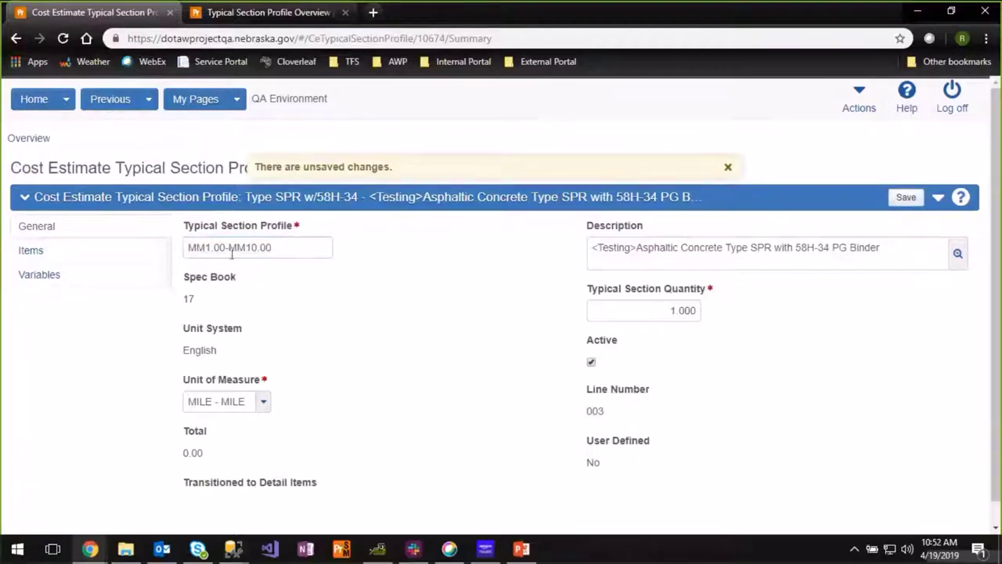
click(254, 248)
key(BackSpace)
text(1)
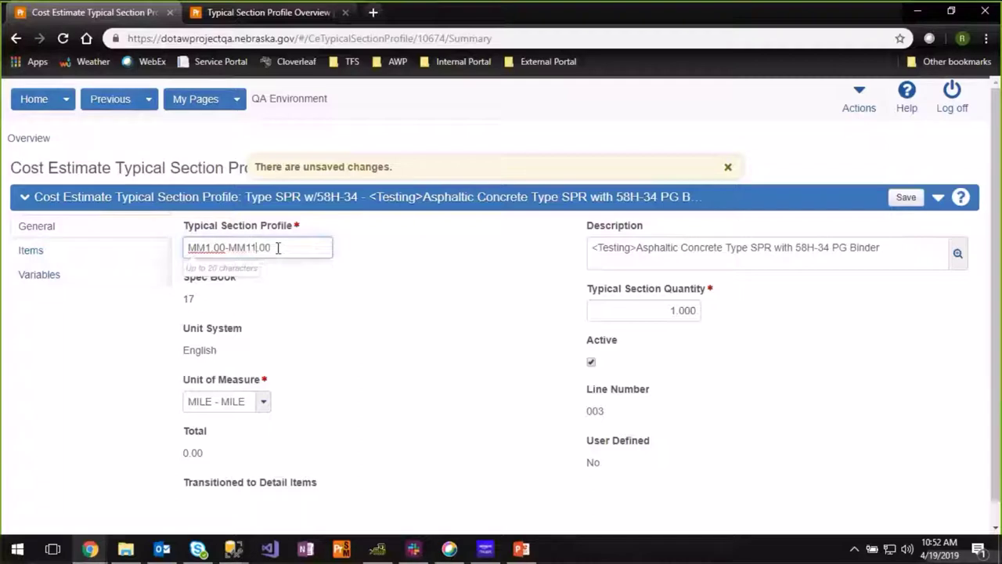
click(675, 310)
- Set the typical section quantity to 10.000 miles and save the profile
click(675, 311)
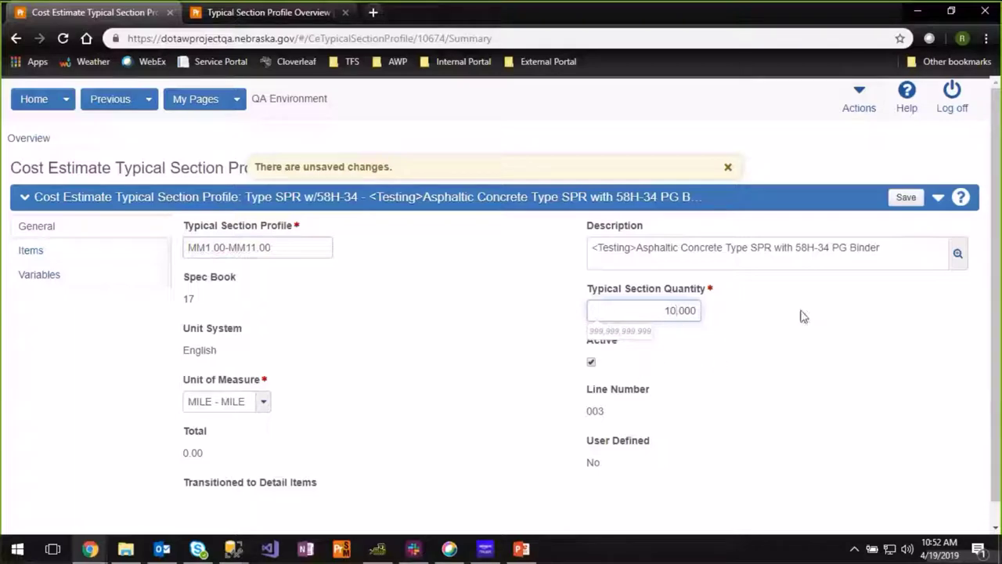
click(904, 201)
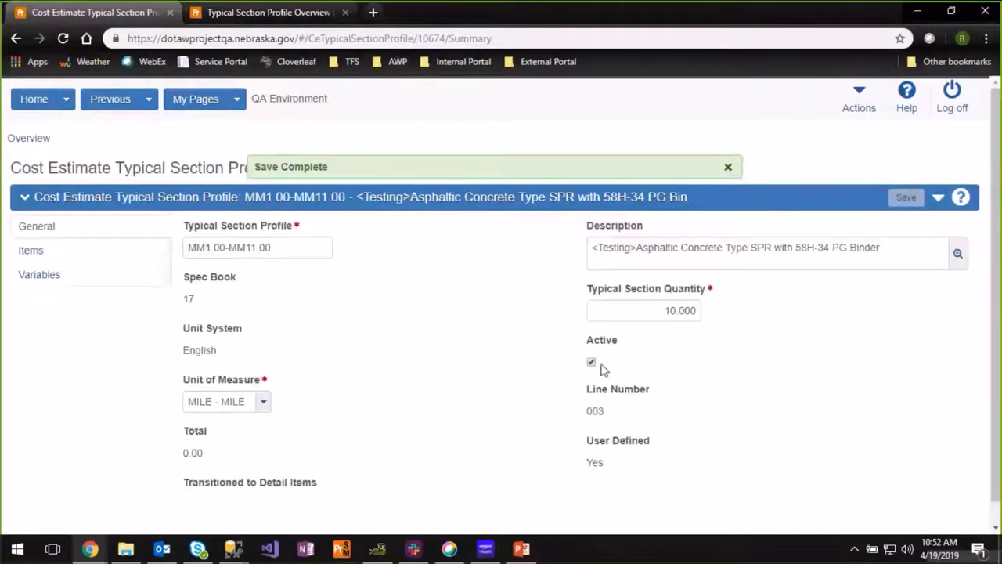
click(78, 250)
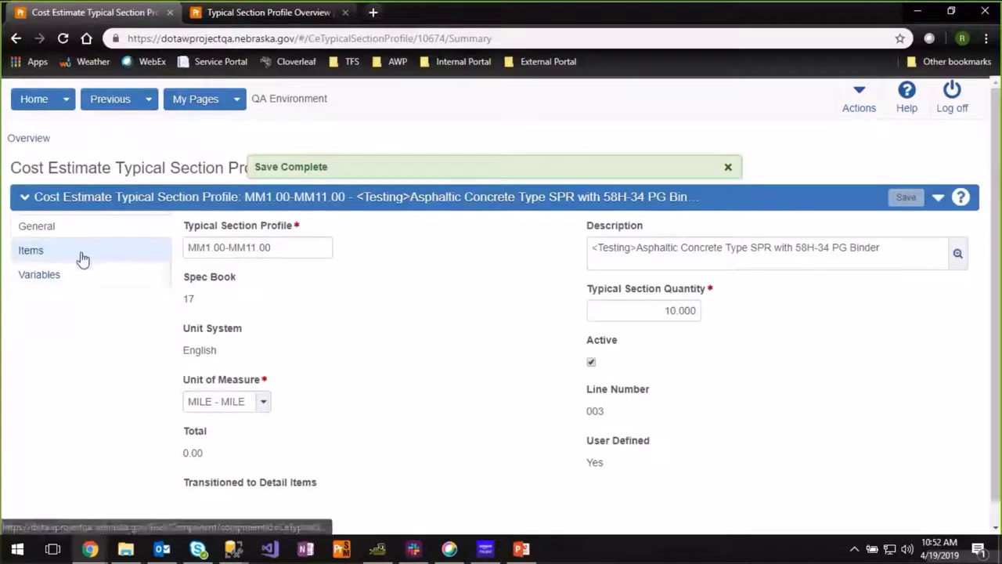
- List the MM1.00-MM11.00 profile's eight unpriced items, Mobilization through RAP Incentive Payment
click(81, 260)
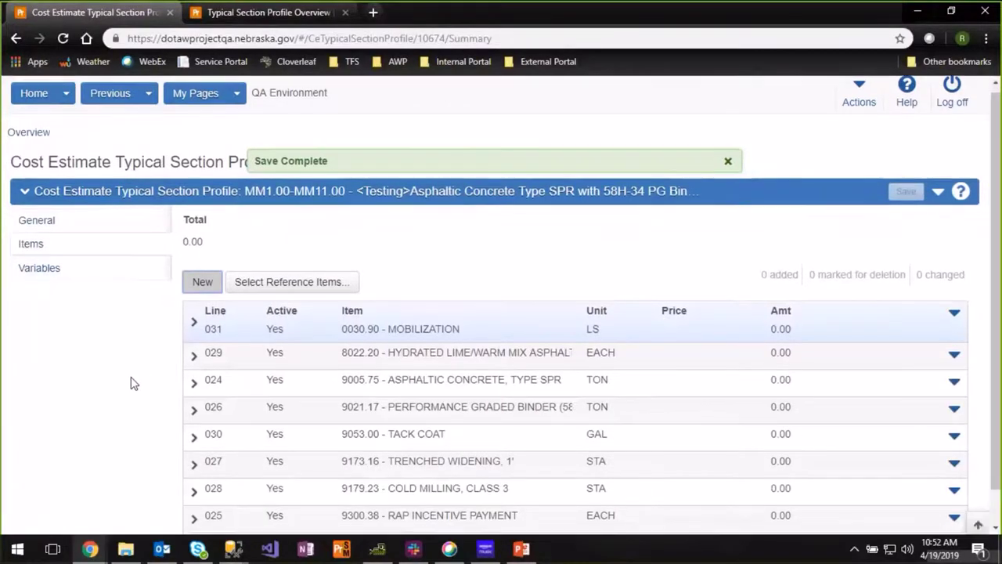
scroll(131, 383, down, 1)
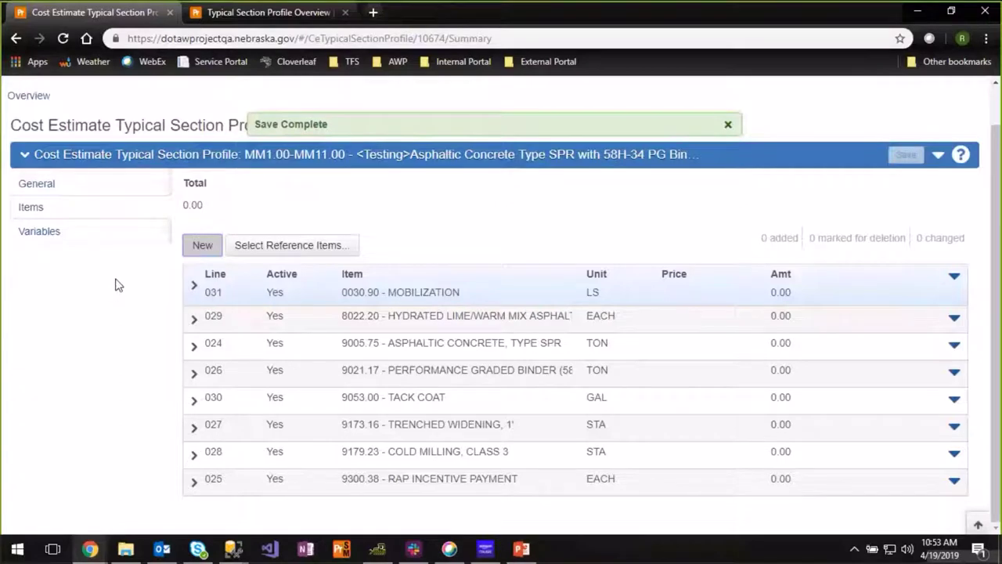
- Go through the profile's Cold Milling III, Depth, Mobilization and Trench Widen variables
click(87, 235)
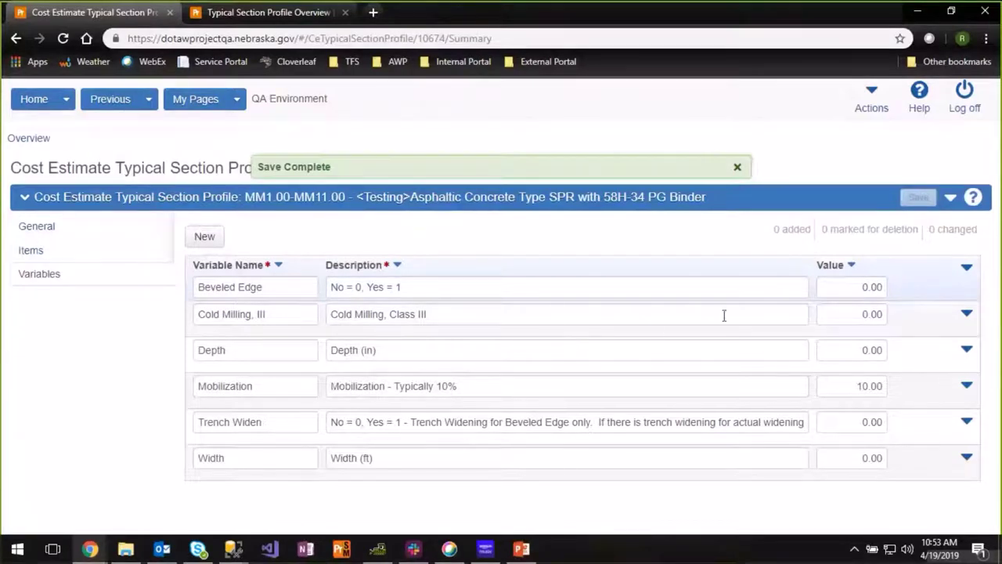
click(836, 315)
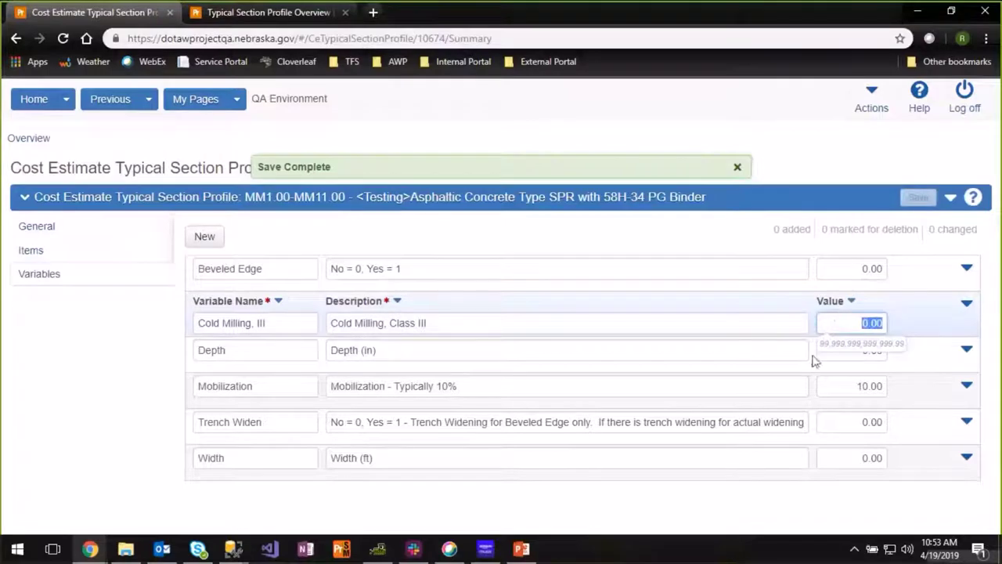
text(2)
click(837, 359)
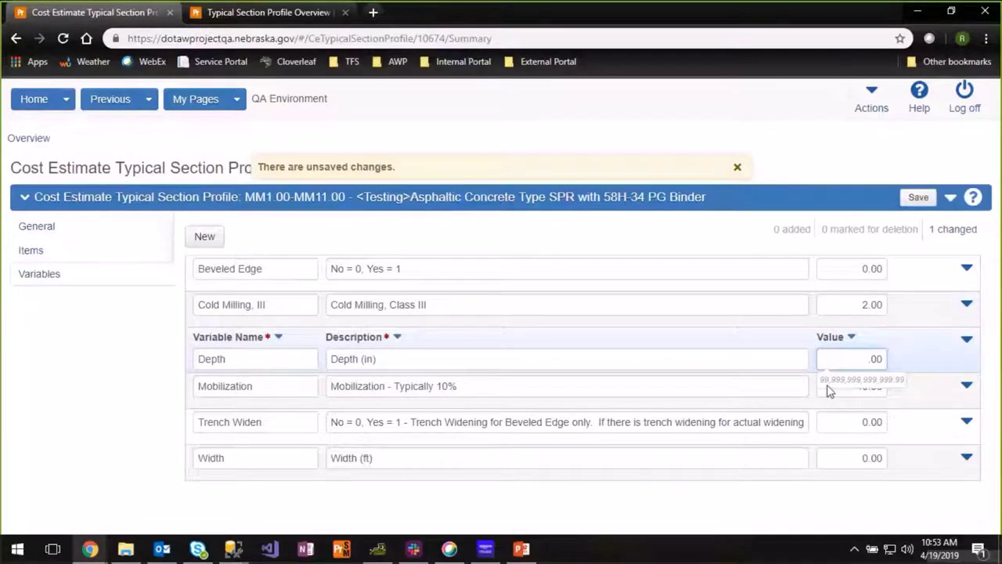
click(760, 385)
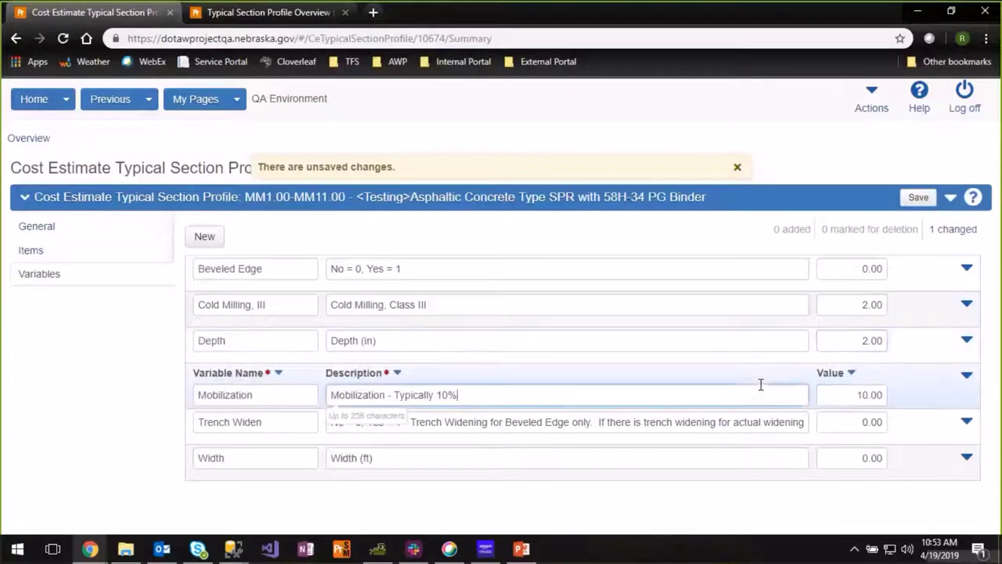
click(857, 425)
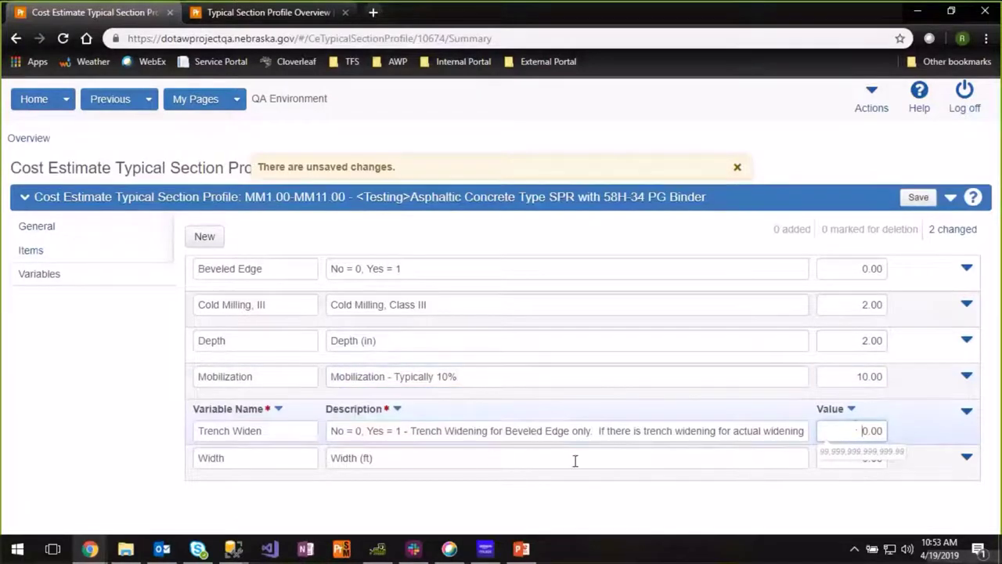
- Change the Width variable from 0.00 to 24, save, and list the profile's items
click(844, 462)
double_click(845, 462)
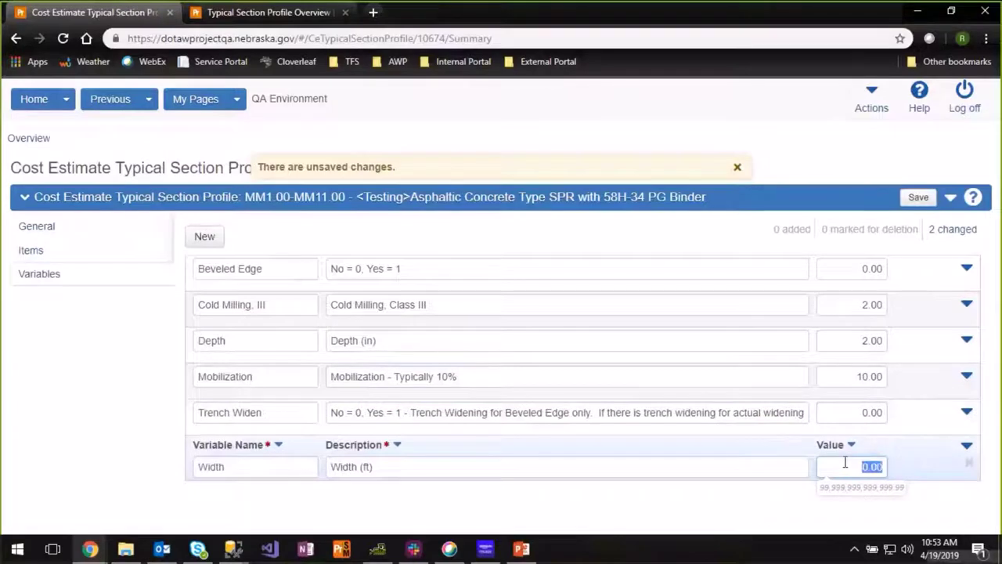
text(24)
click(719, 227)
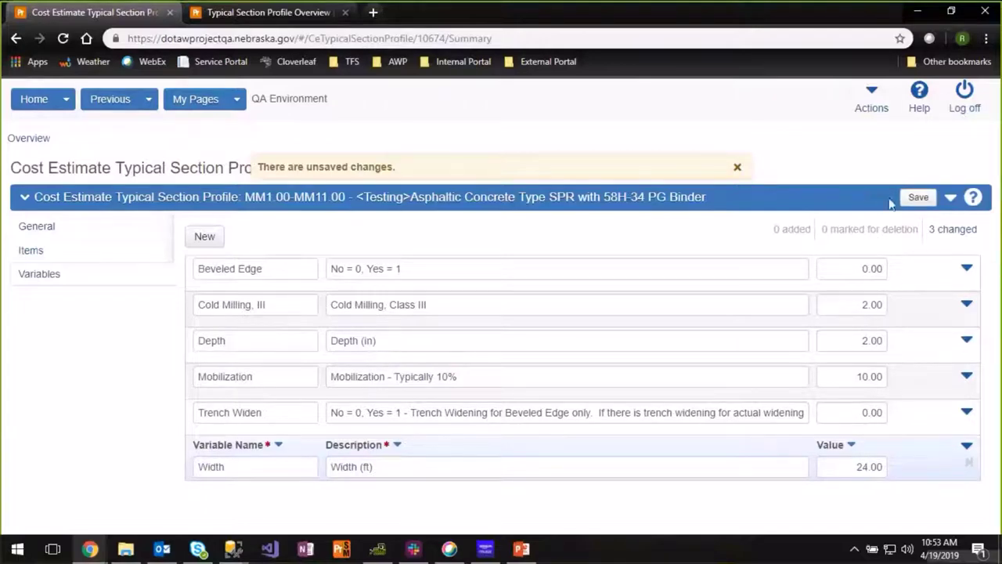
click(916, 198)
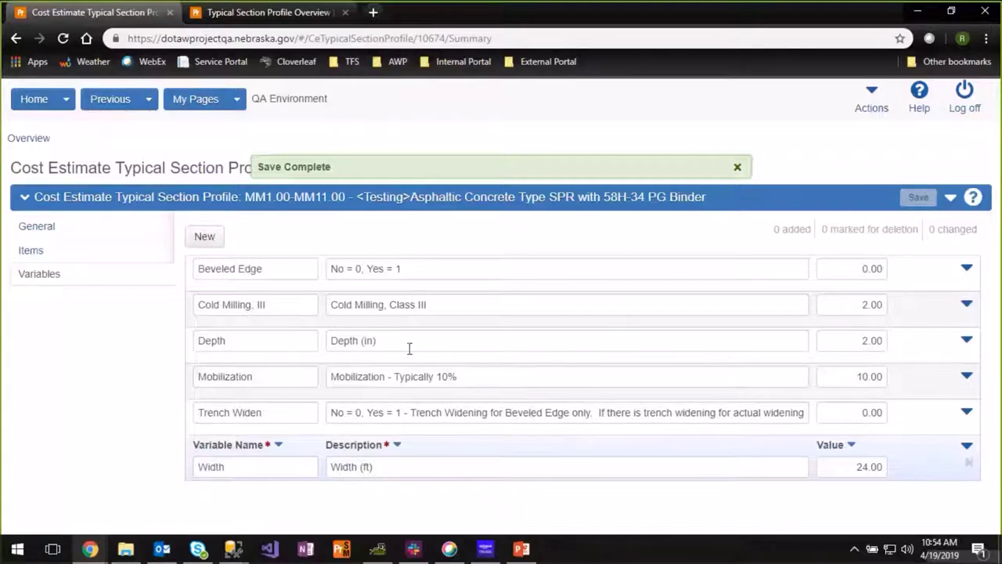
click(97, 254)
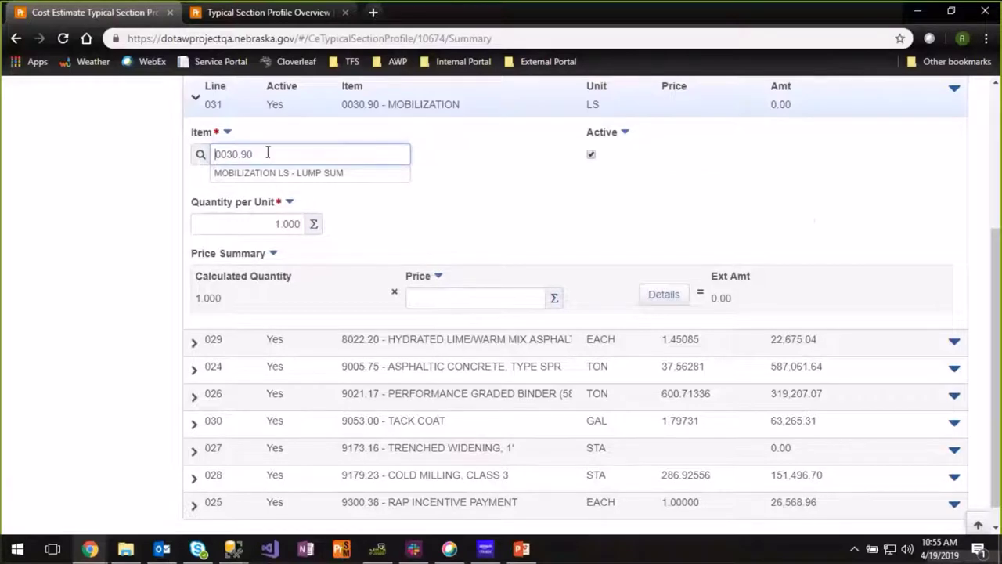
- Collapse Mobilization line 031, expand Hydrated Lime line 029, and show its 1.45085 price's methods
click(195, 99)
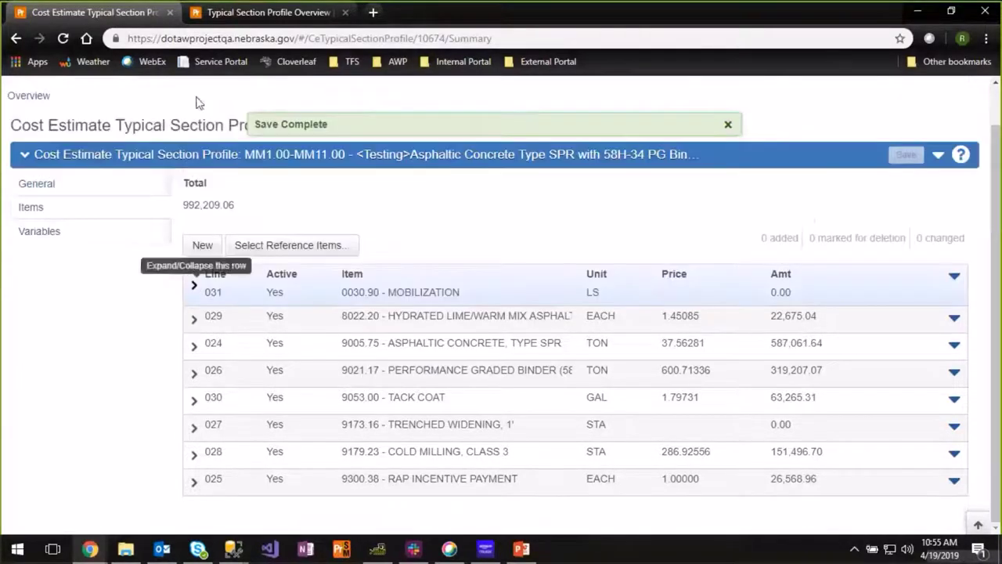
click(194, 321)
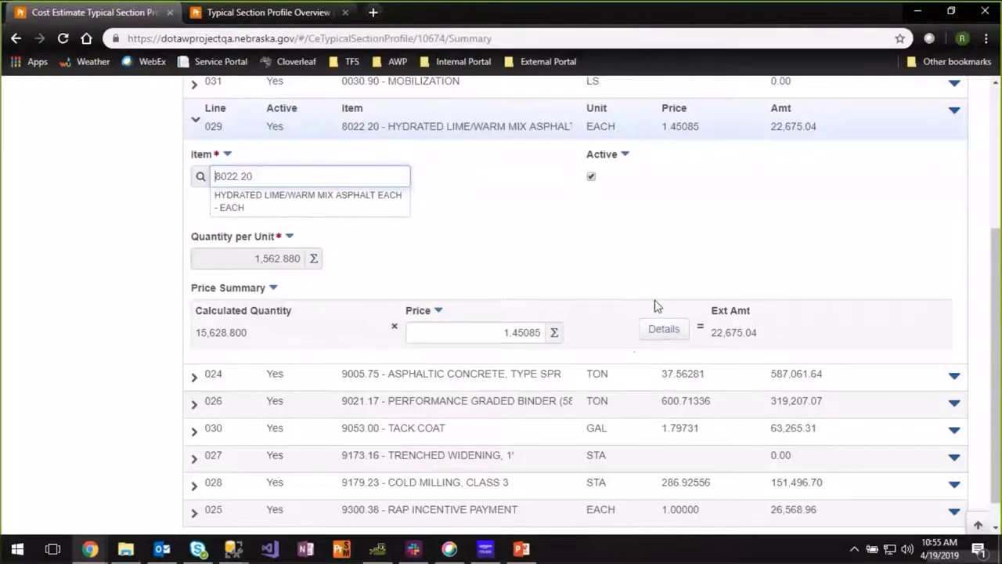
click(657, 335)
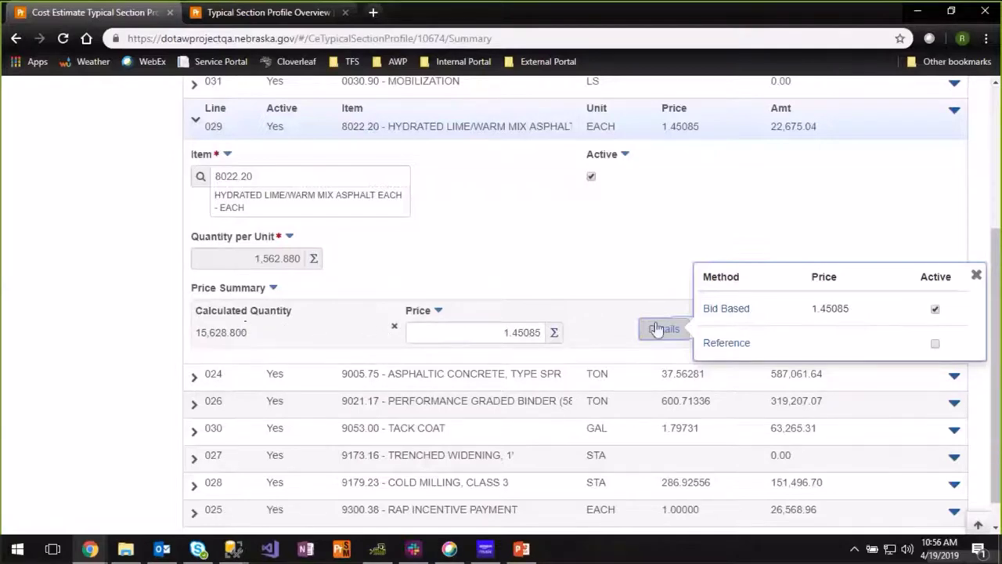
- Open line 029's Bid Based task summary and turn Rolled Up Quantity back on
click(728, 310)
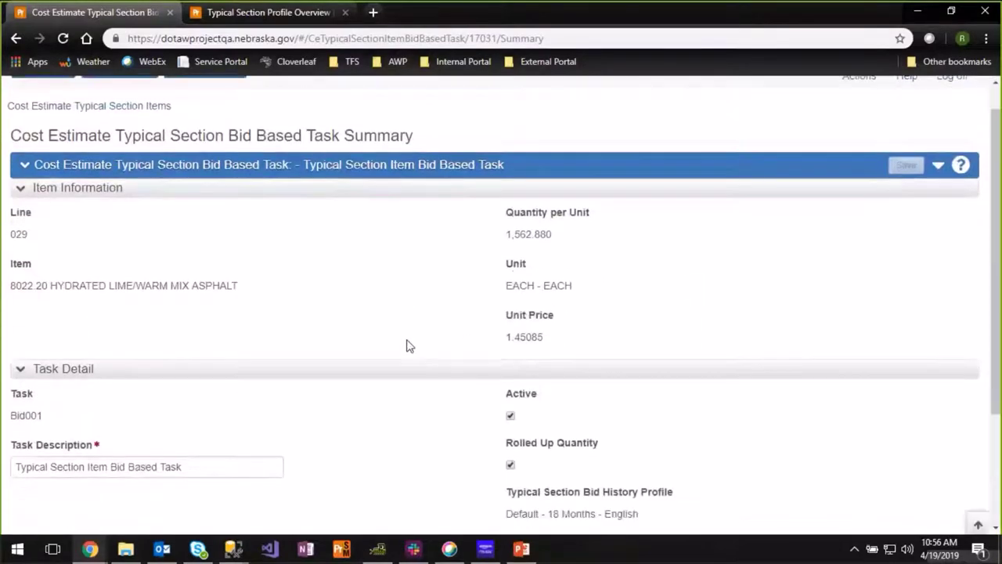
scroll(407, 345, down, 3)
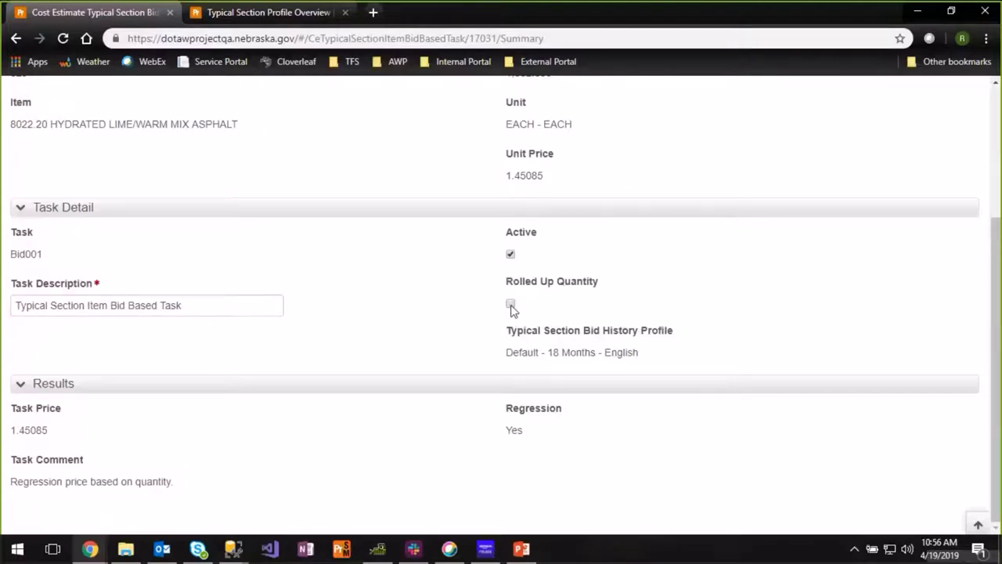
scroll(705, 317, up, 1)
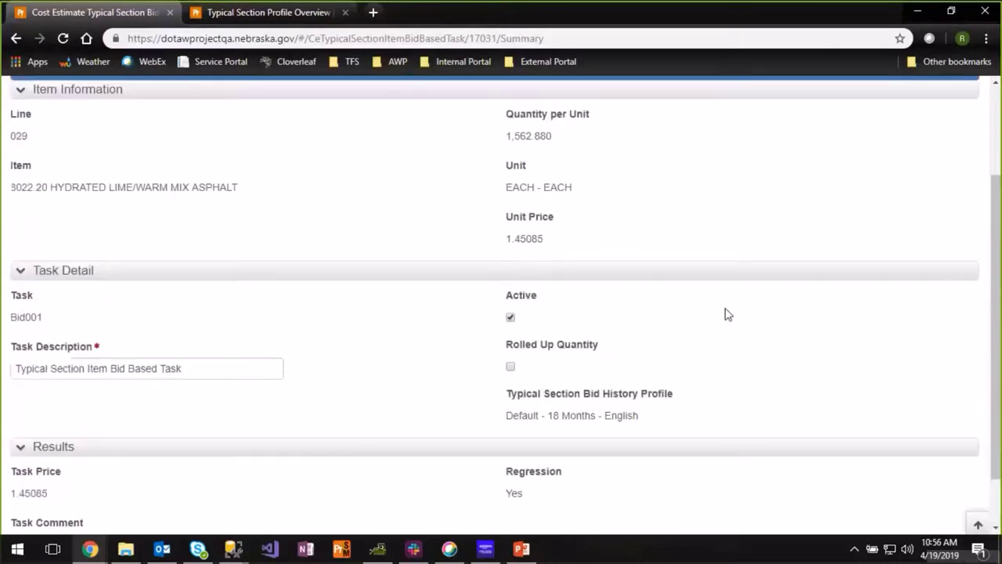
scroll(728, 314, up, 2)
click(906, 196)
scroll(664, 342, down, 2)
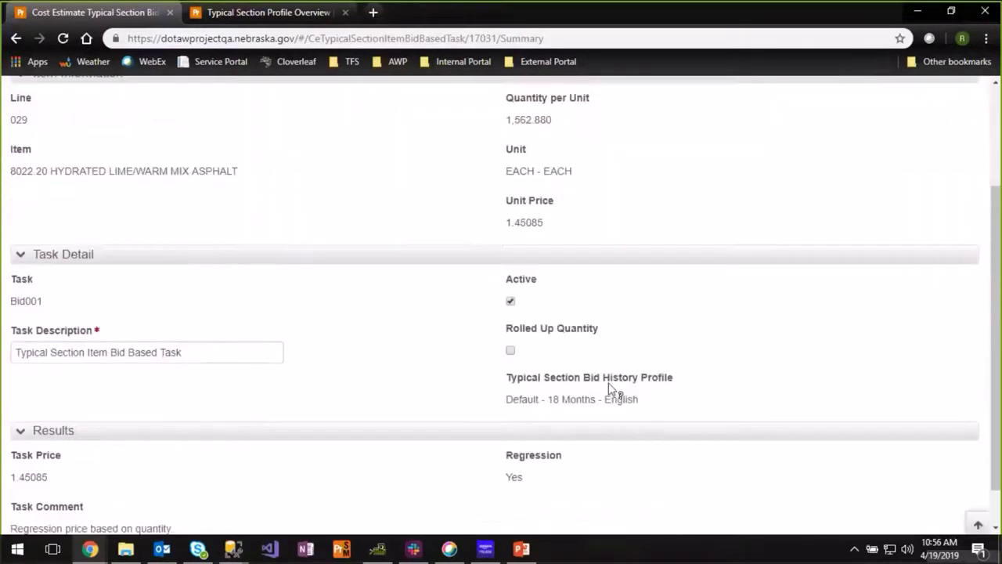
click(510, 350)
scroll(683, 344, up, 2)
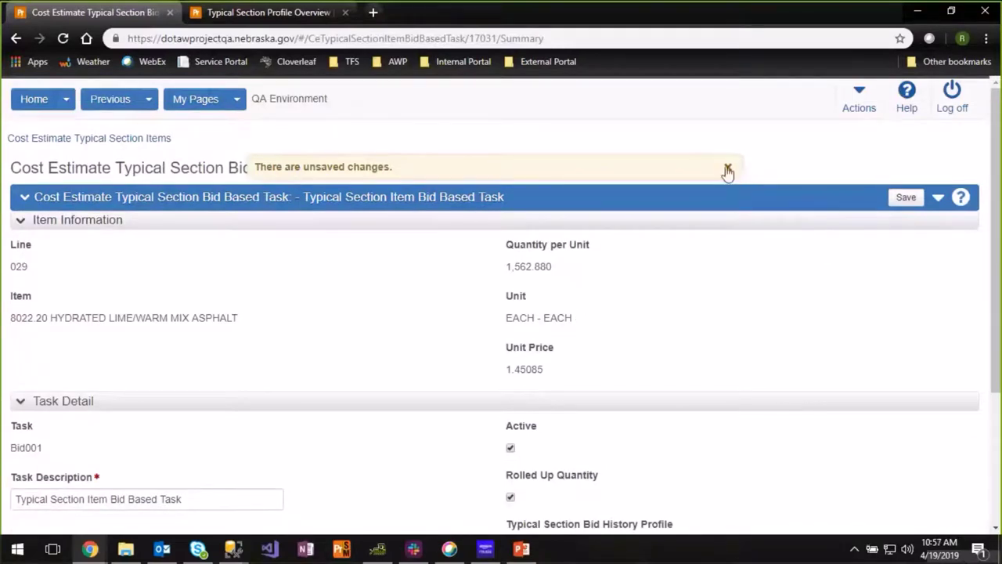
click(727, 170)
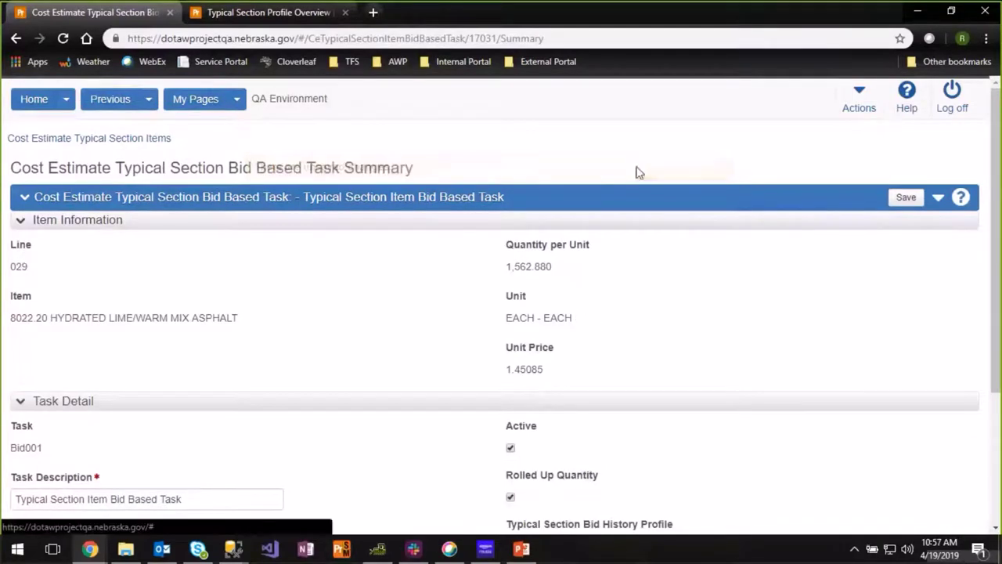
- Return to the profile's items and expand Mobilization line 031, showing quantity 1.000 and no price
click(69, 141)
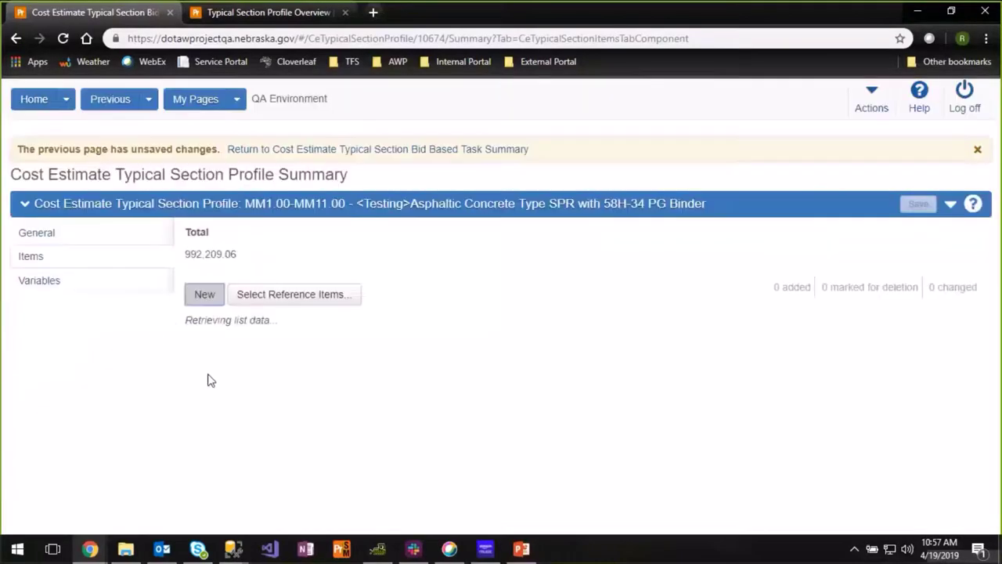
click(211, 381)
scroll(973, 169, down, 3)
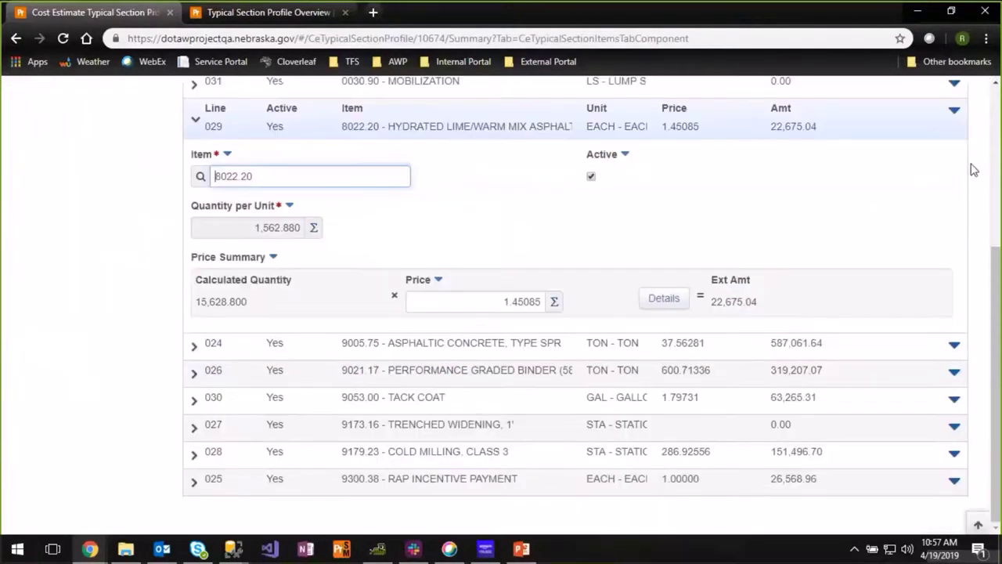
scroll(587, 196, down, 1)
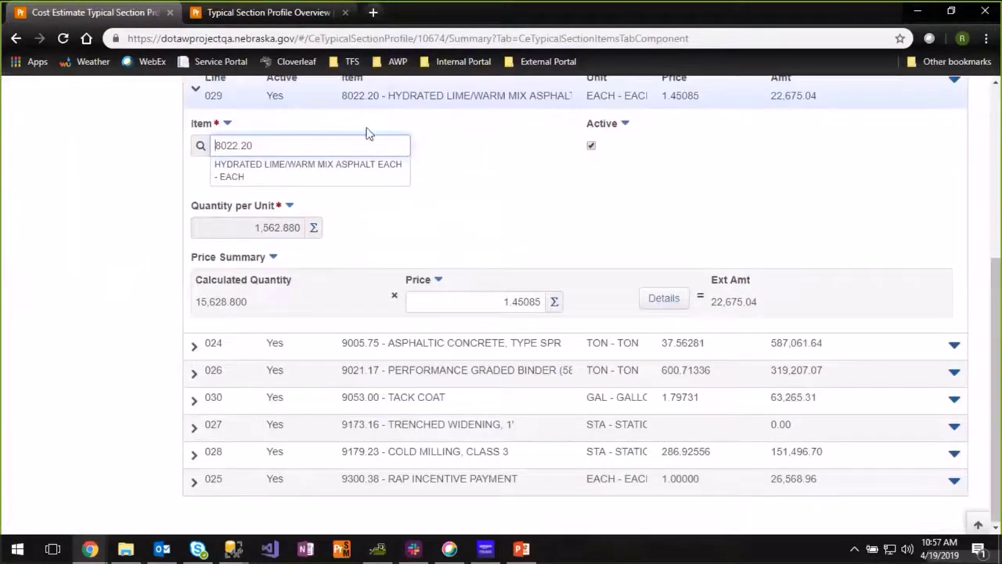
click(196, 91)
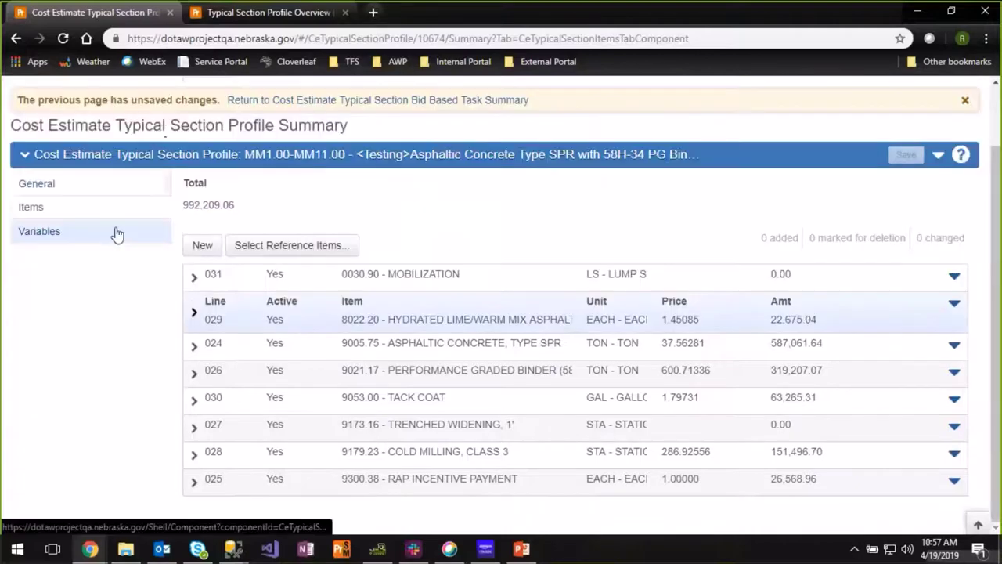
scroll(116, 233, up, 1)
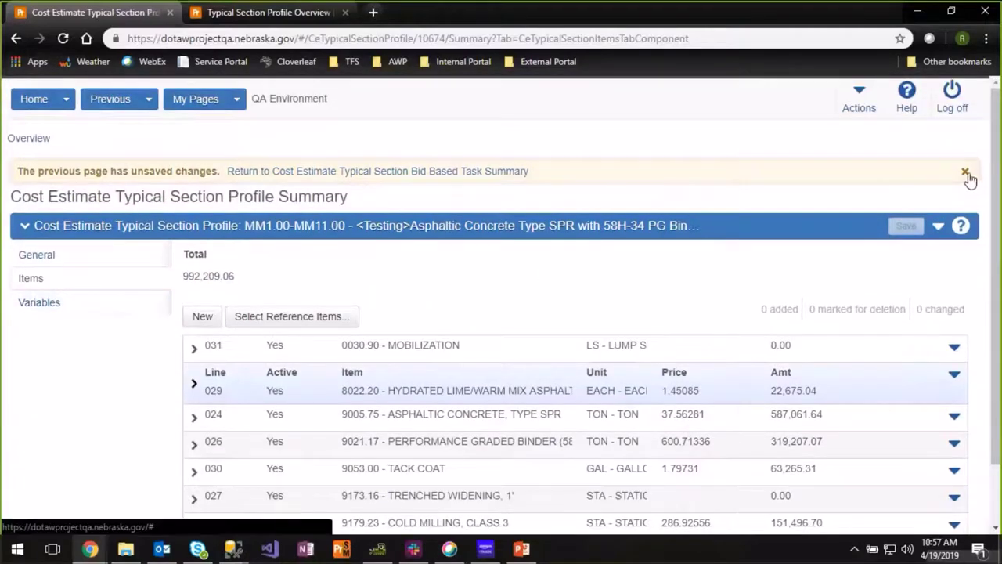
click(967, 175)
click(194, 327)
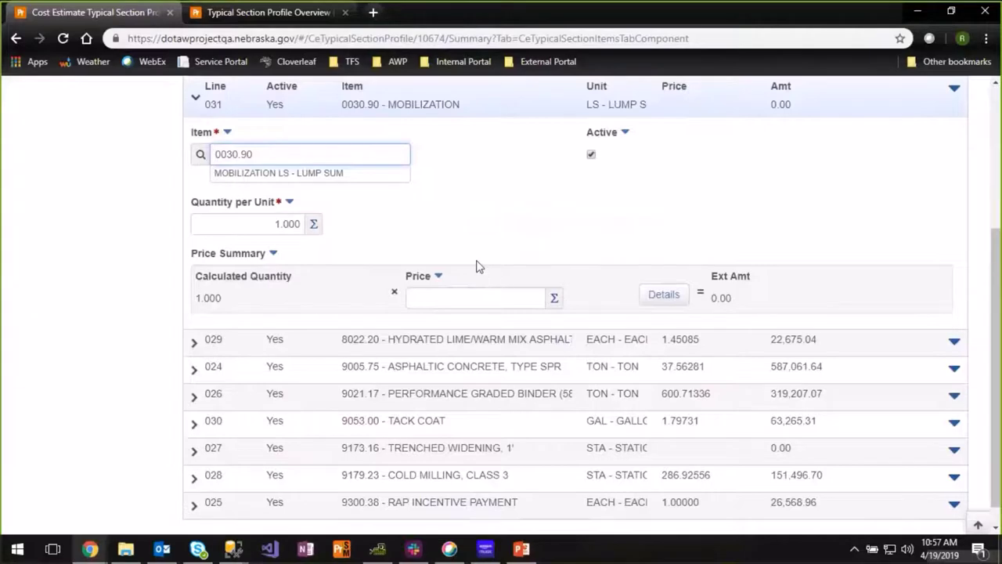
scroll(476, 266, up, 1)
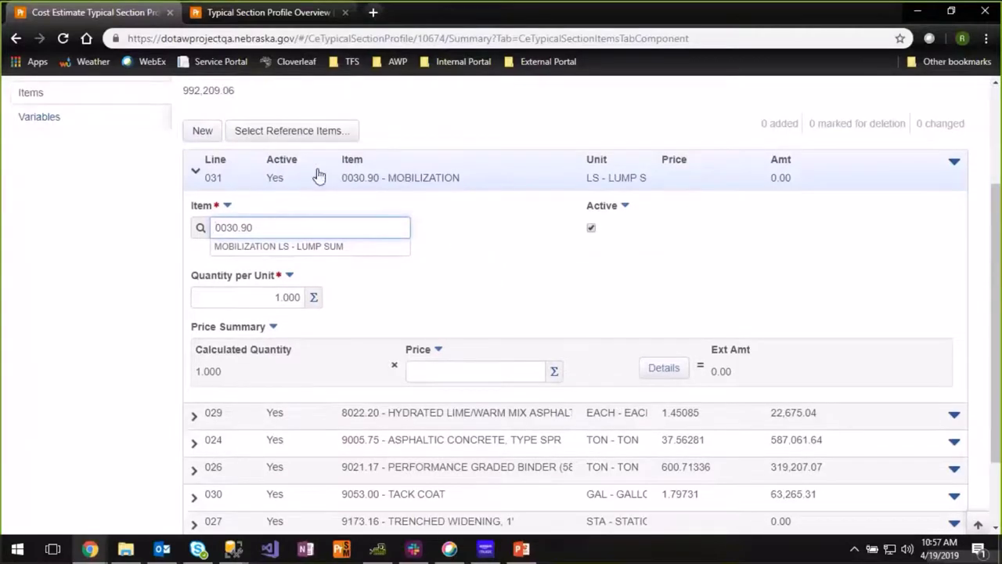
scroll(227, 137, up, 1)
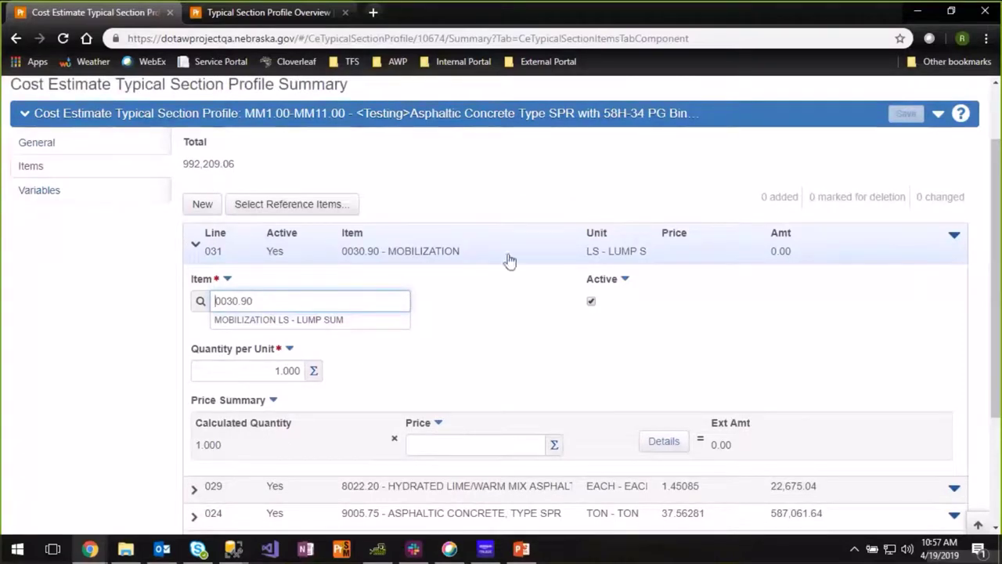
- Price Mobilization line 031 with the Mobilization-TSP predefined formula, giving 99,221.00
click(554, 444)
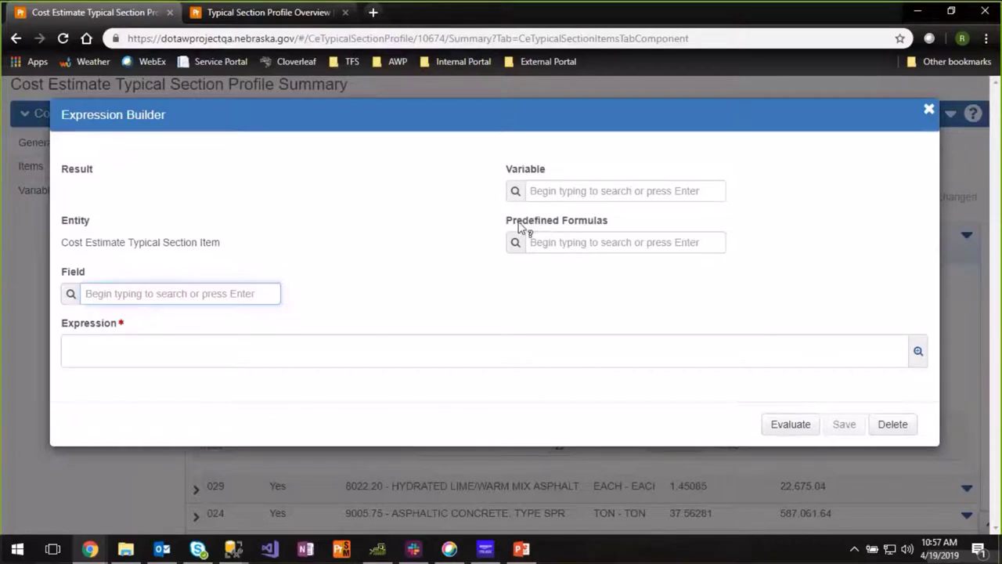
click(537, 245)
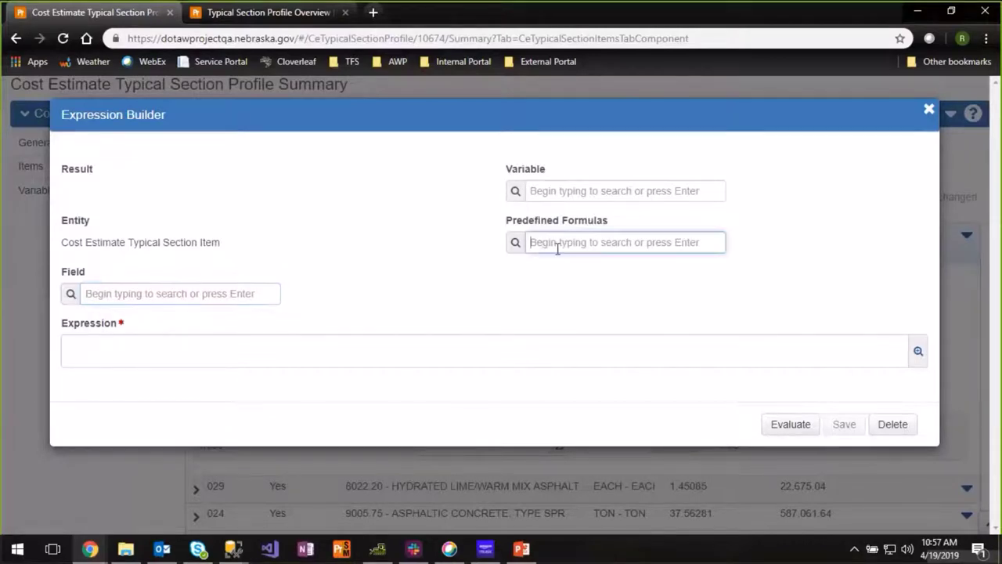
click(556, 248)
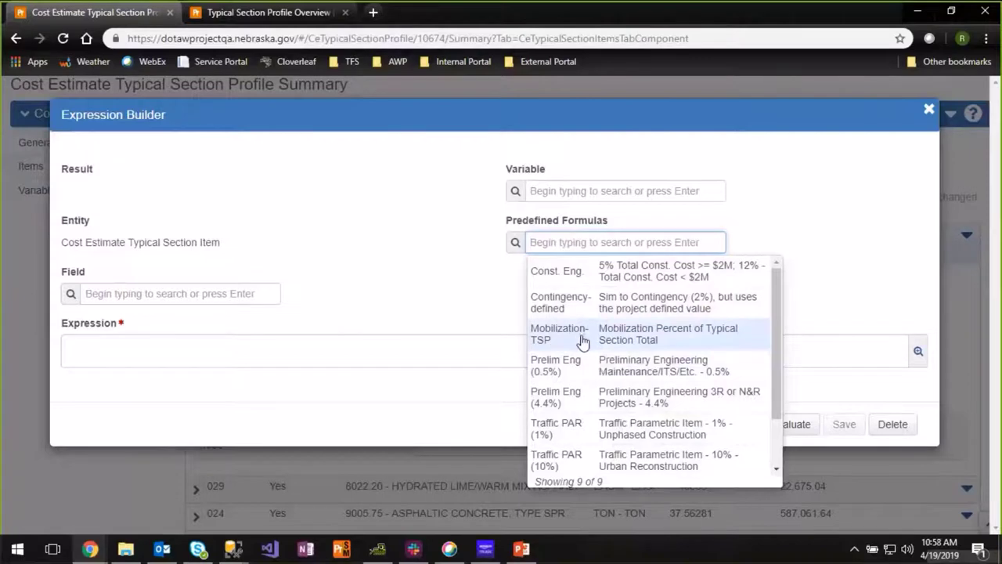
click(678, 339)
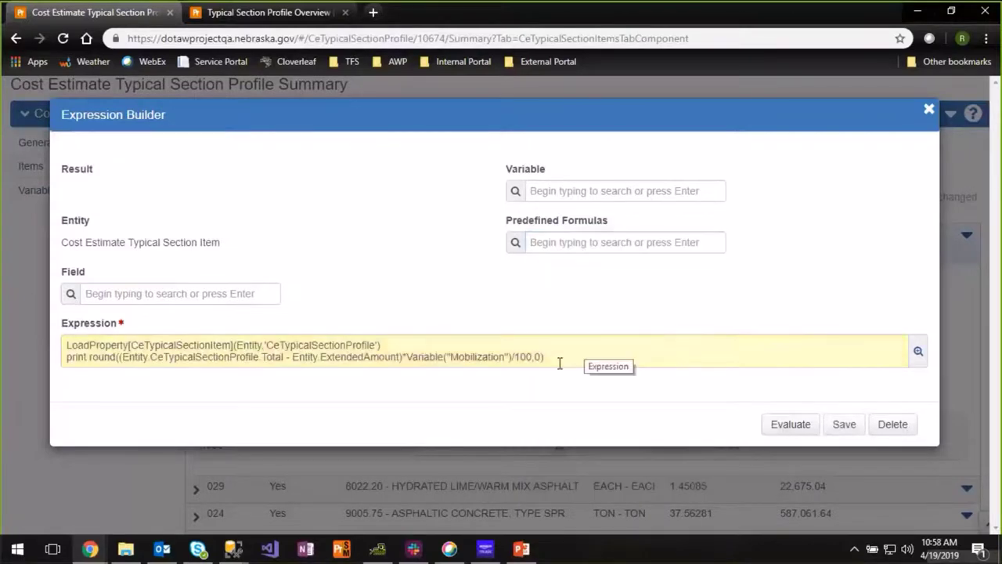
click(836, 427)
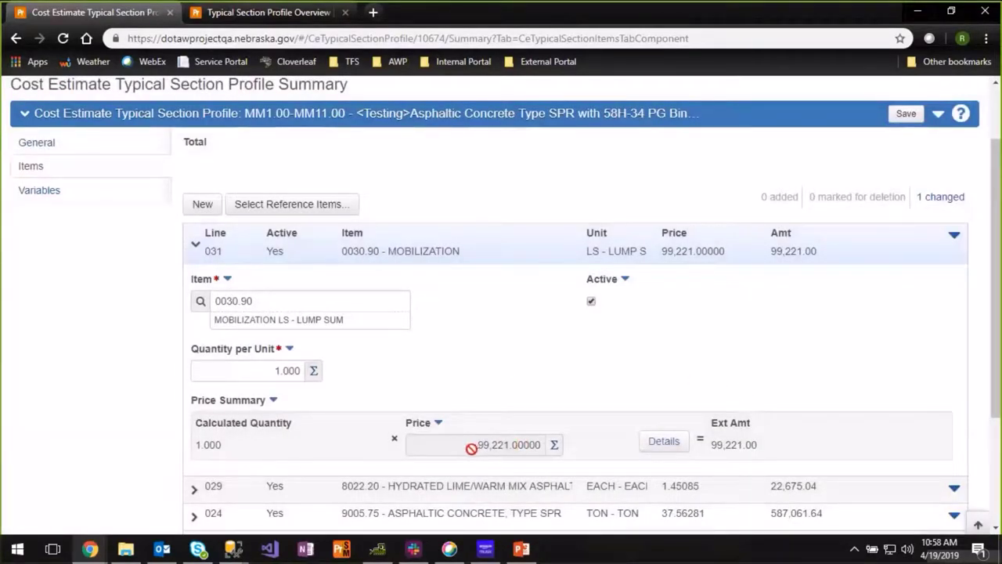
- Save the Mobilization pricing, raising the total to 1,269,495.72, and expand Trenched Widening line 027
click(905, 114)
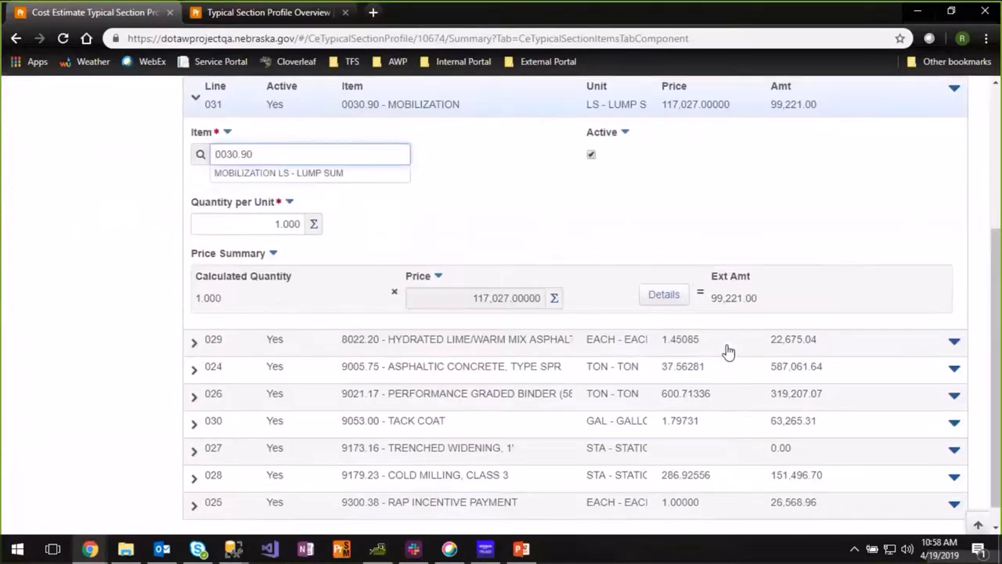
scroll(629, 327, up, 2)
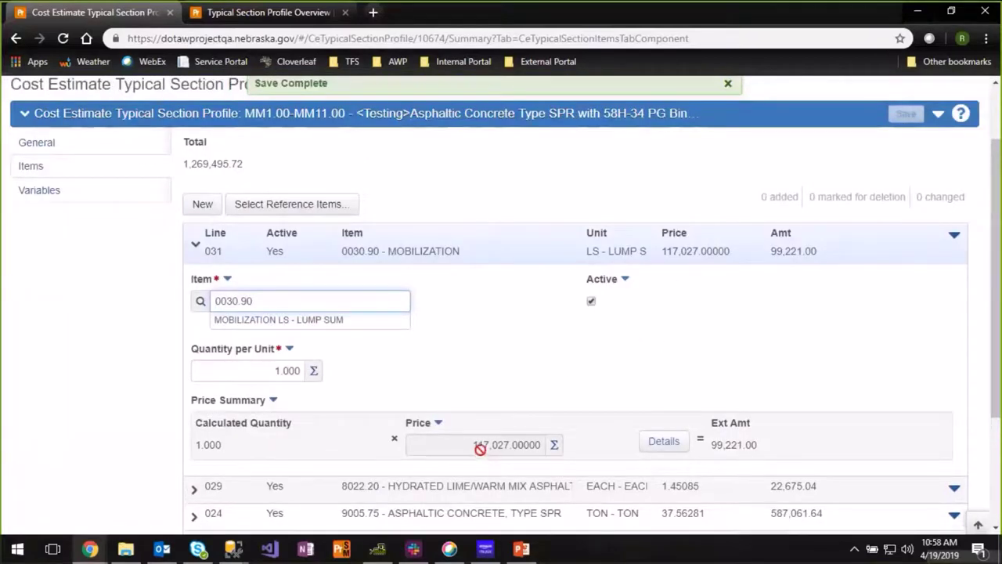
scroll(503, 410, down, 2)
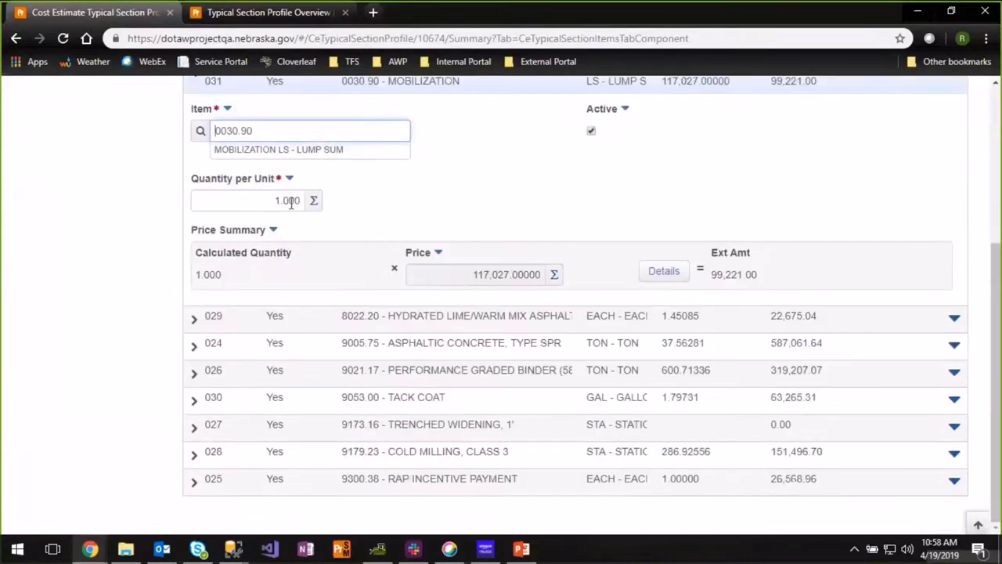
click(196, 86)
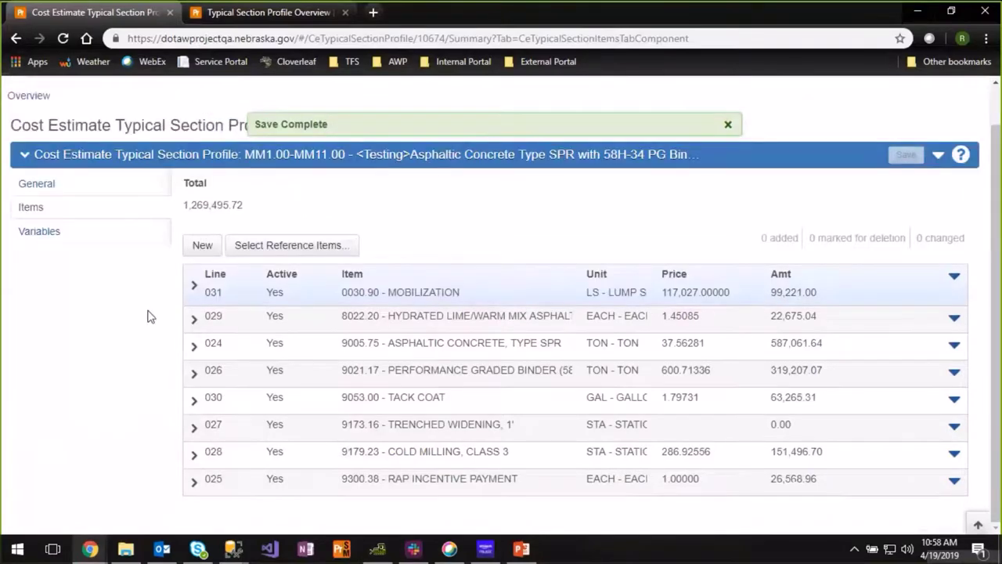
click(194, 429)
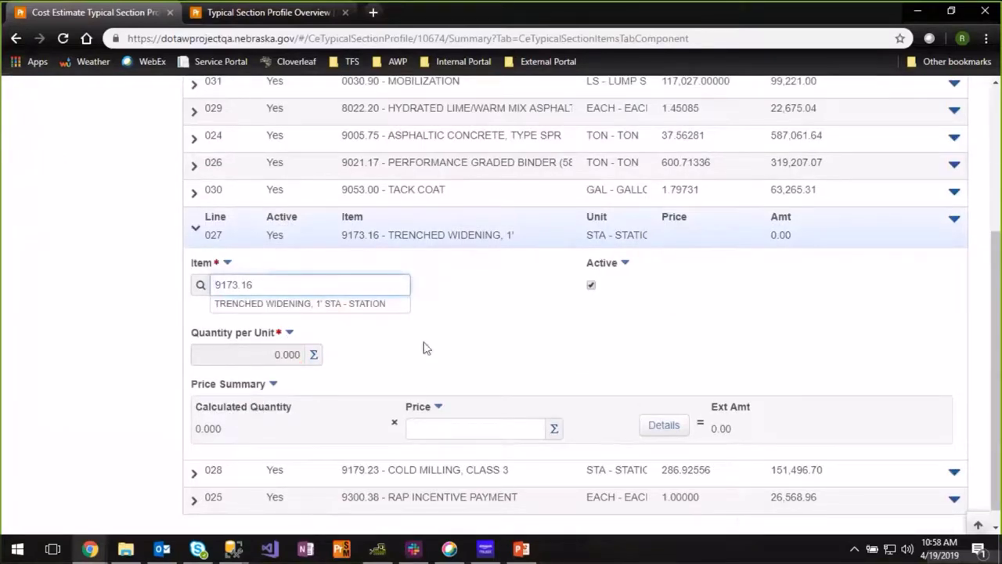
- Uncheck Active on Trenched Widening line 027 and save, keeping the profile at 1,269,495.72
click(196, 232)
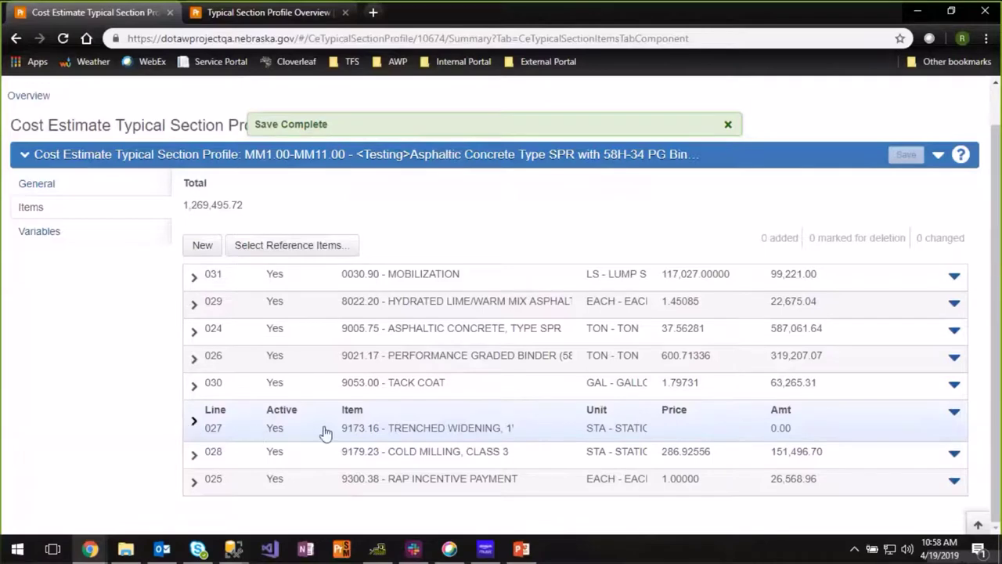
click(195, 425)
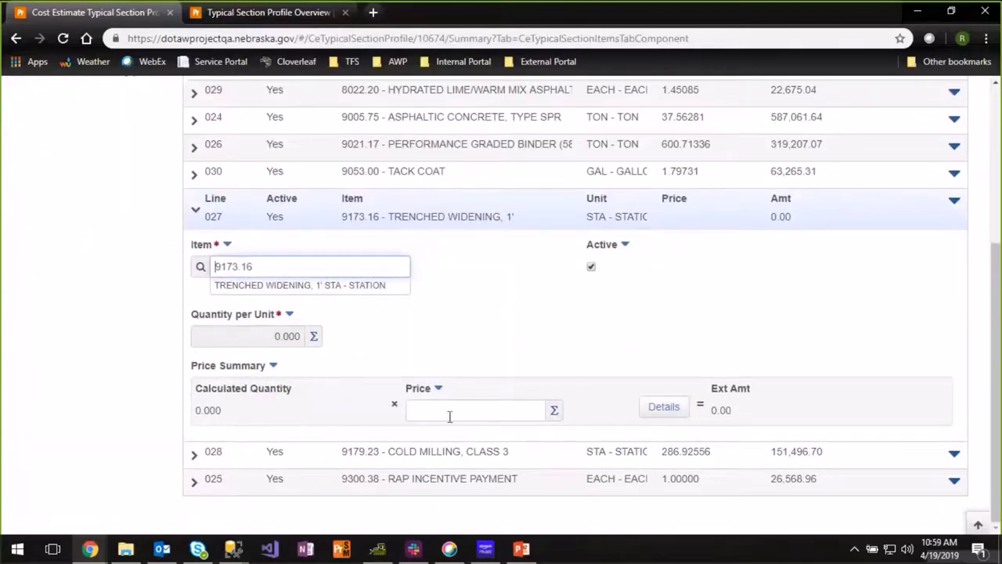
click(591, 267)
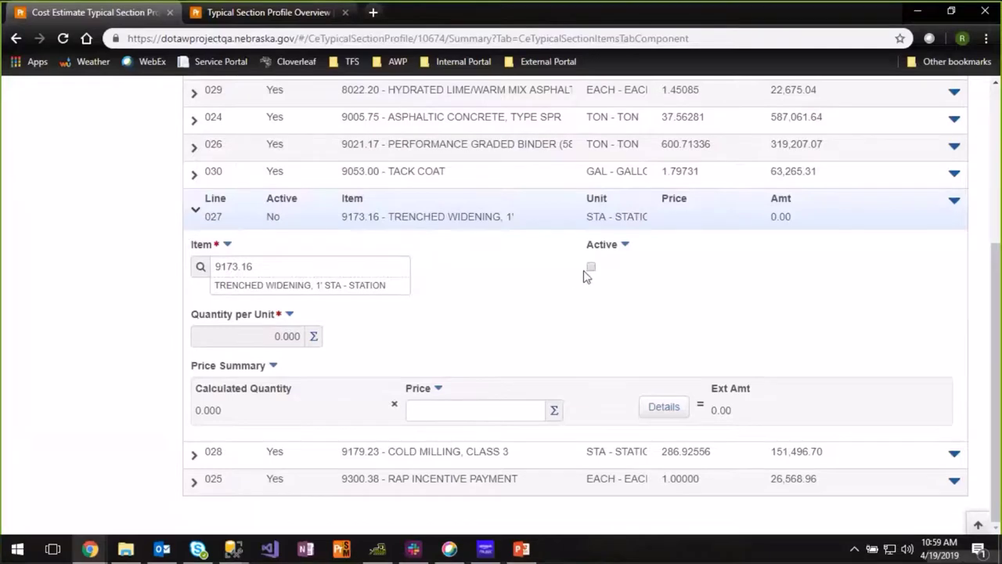
click(195, 210)
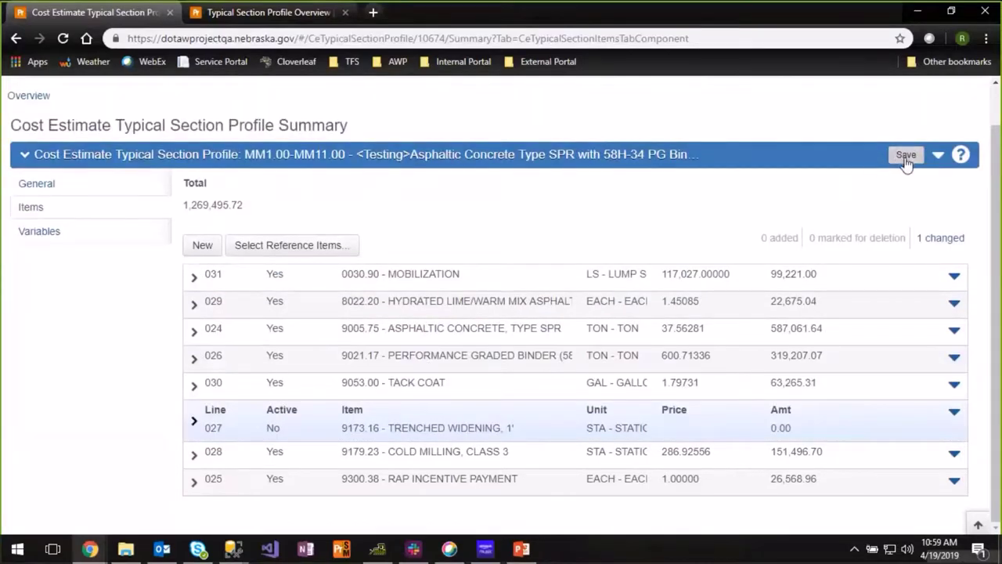
click(905, 157)
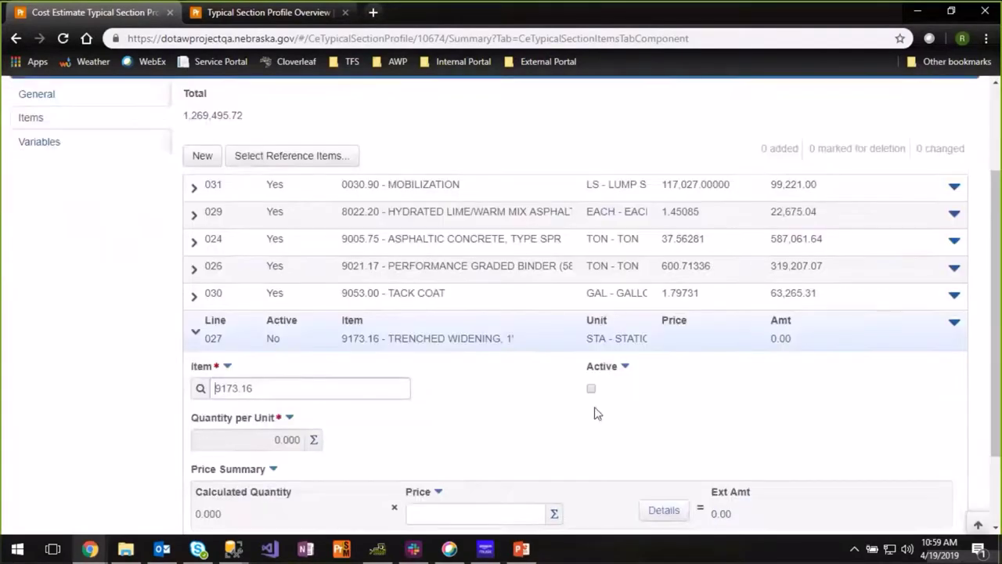
click(194, 234)
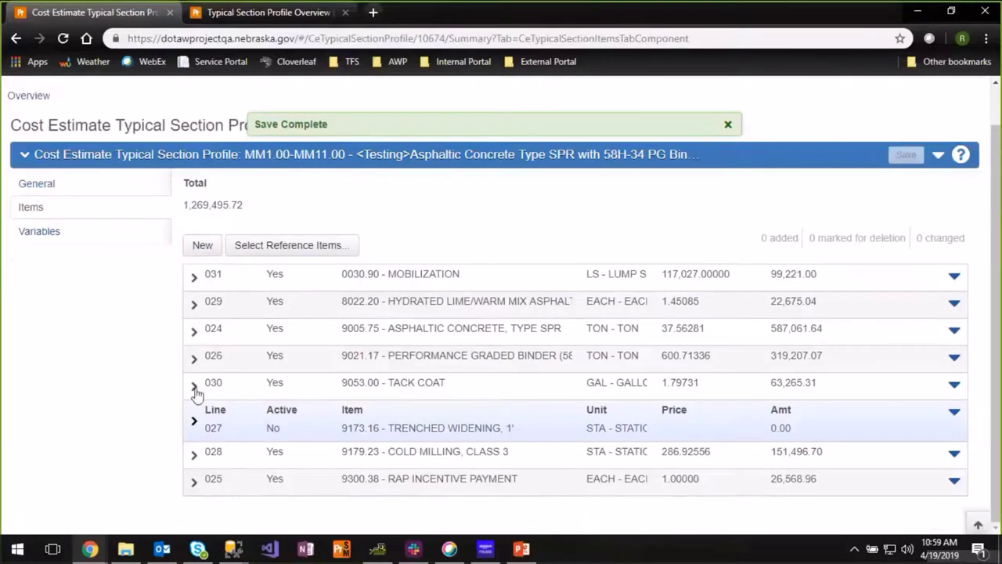
click(270, 275)
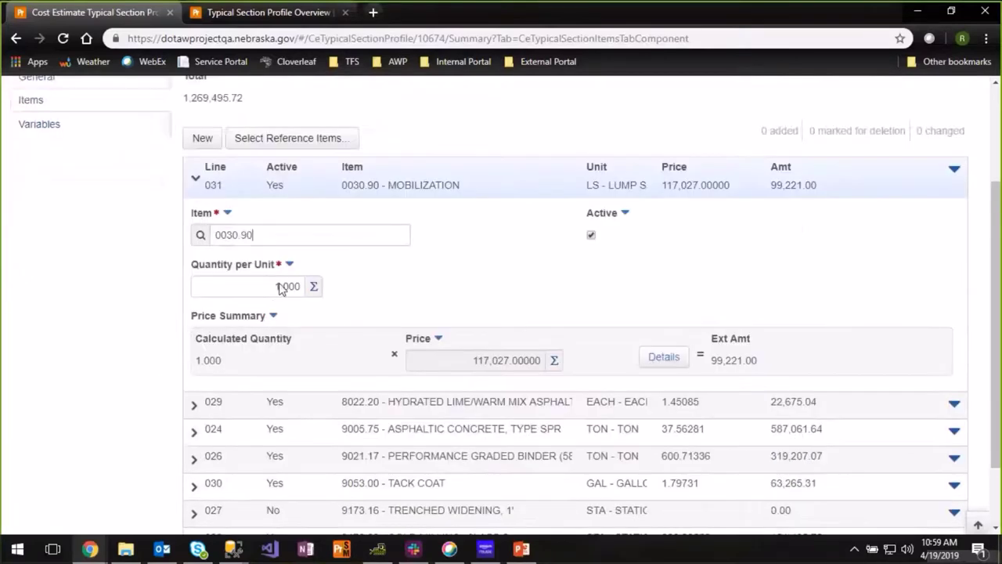
click(194, 100)
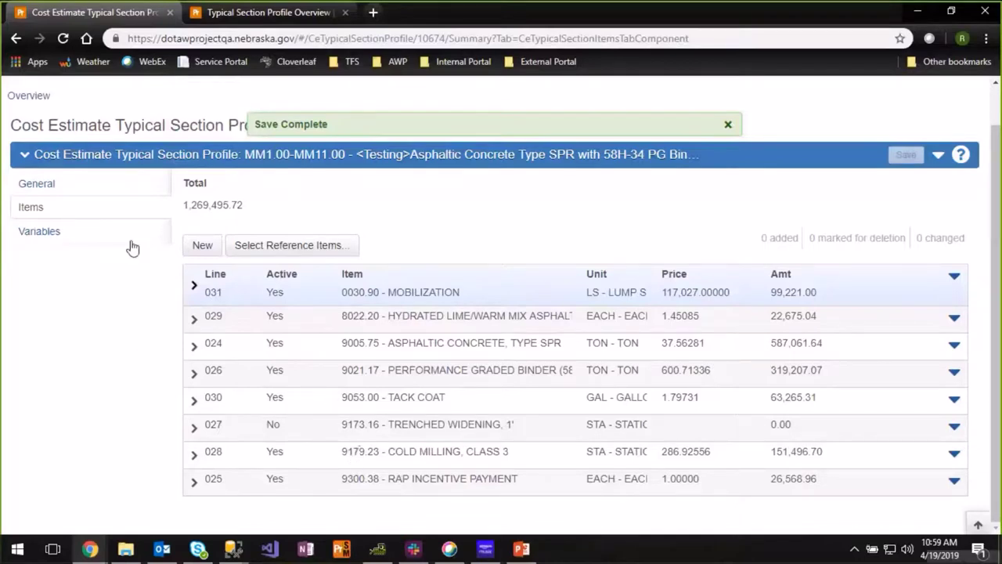
- Return to the typical section overview, select Bridge Replace_2b, and open the estimate's Actions menu
click(30, 99)
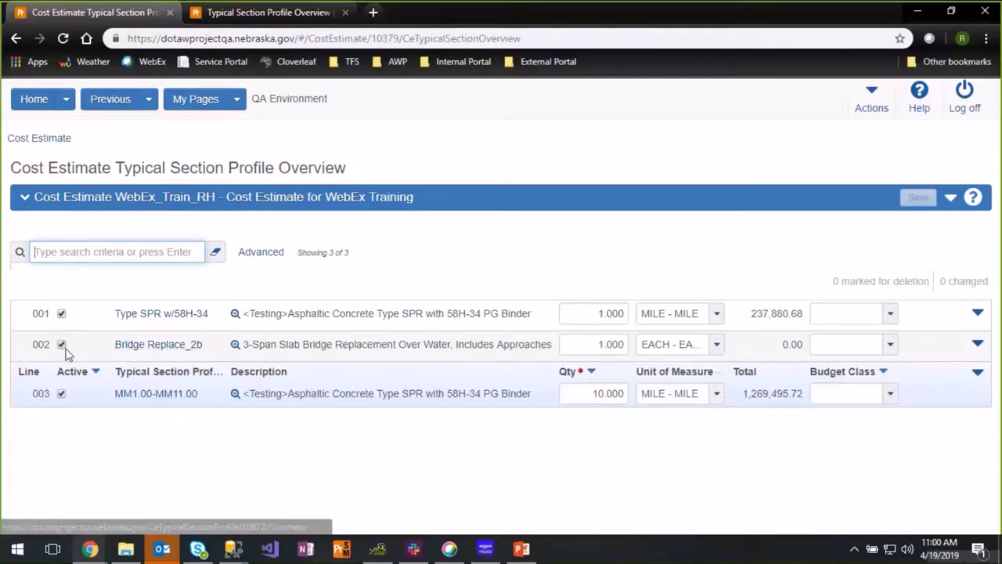
click(91, 353)
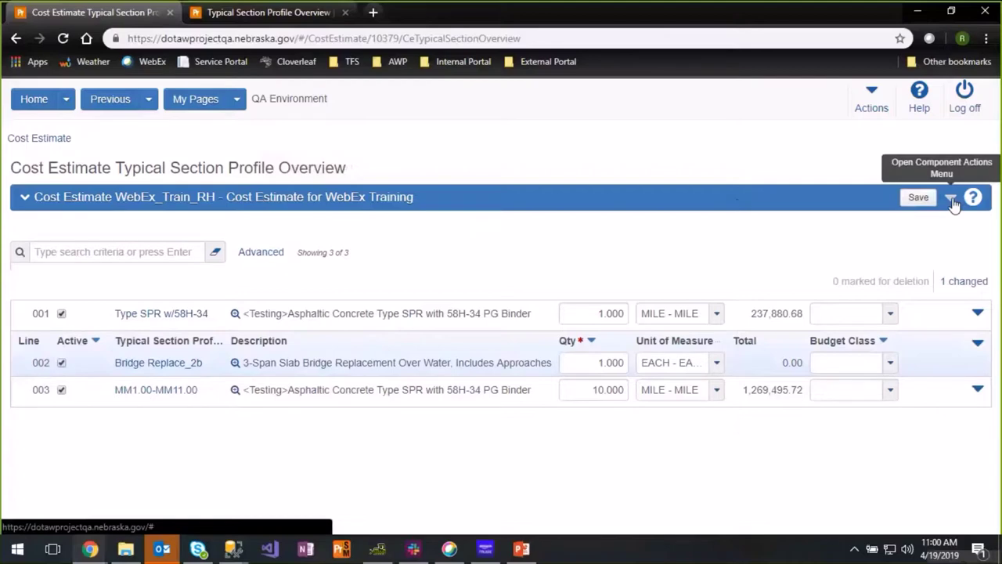
click(951, 202)
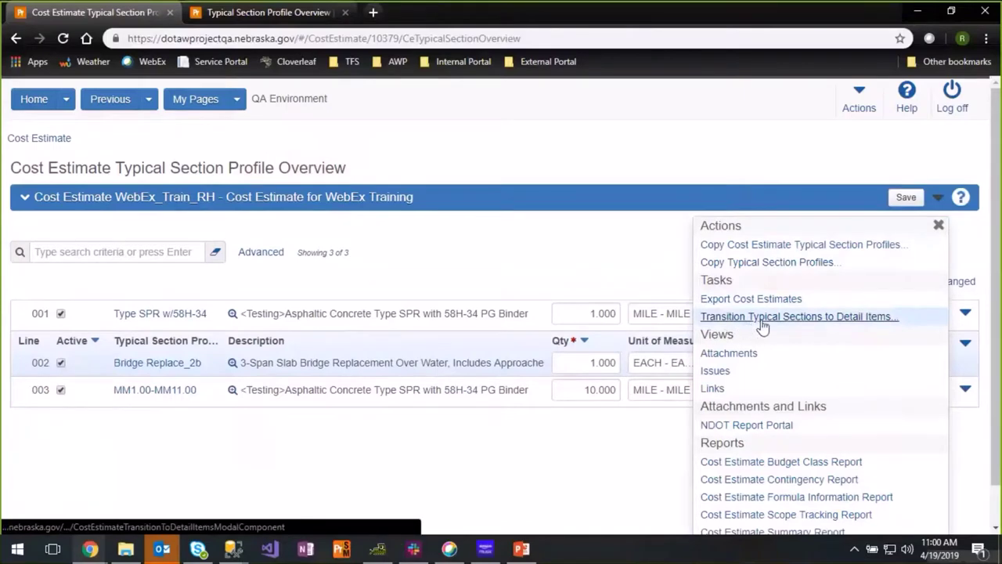
- Use Transition Typical Sections to Detail Items to add Type SPR w/58H-34 and MM1.00-MM11.00
click(876, 317)
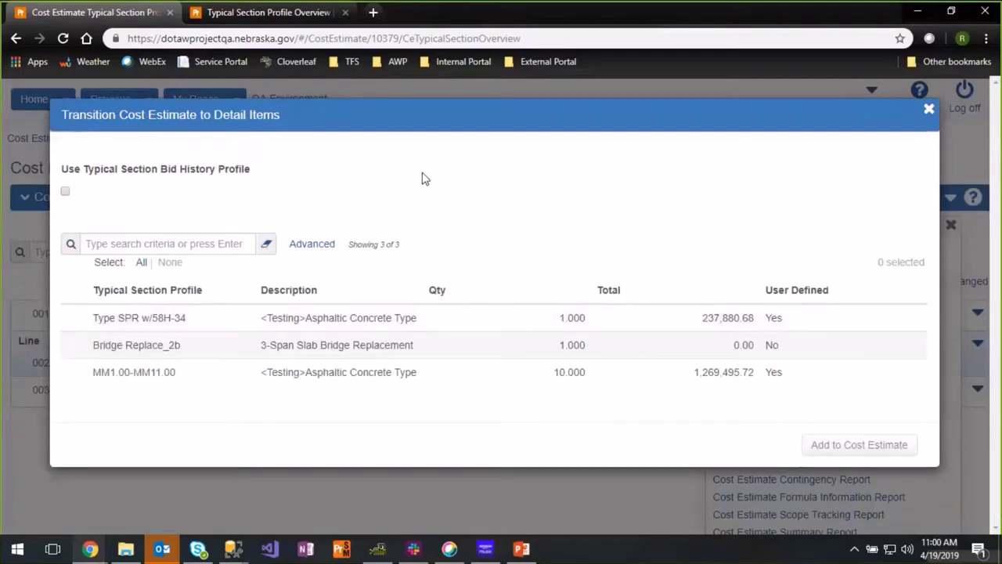
click(411, 323)
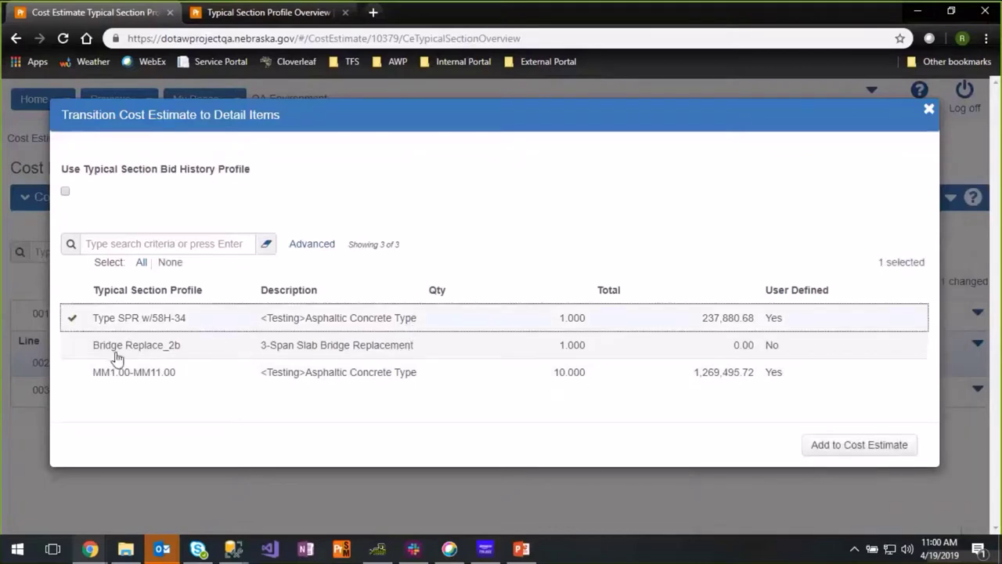
click(193, 380)
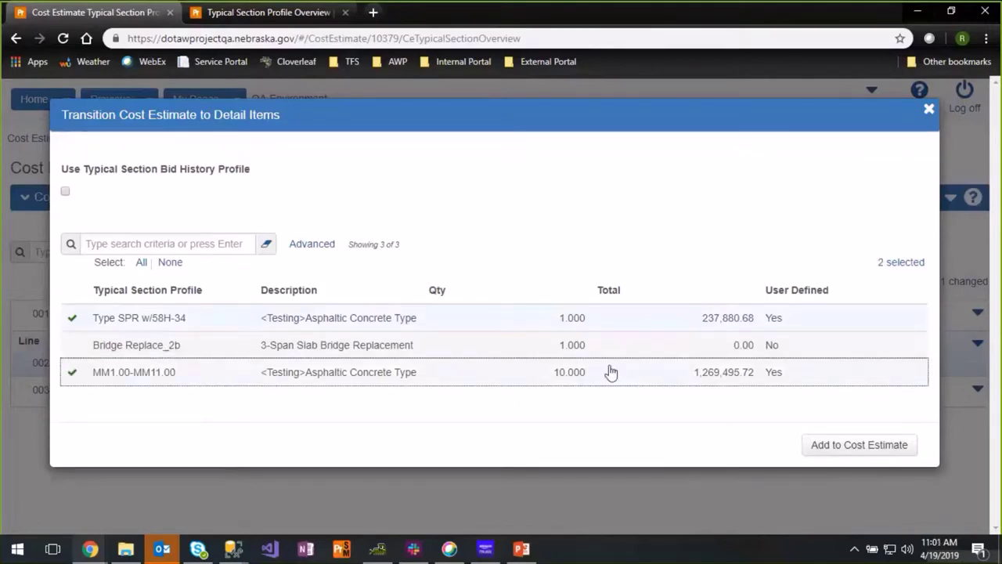
click(828, 453)
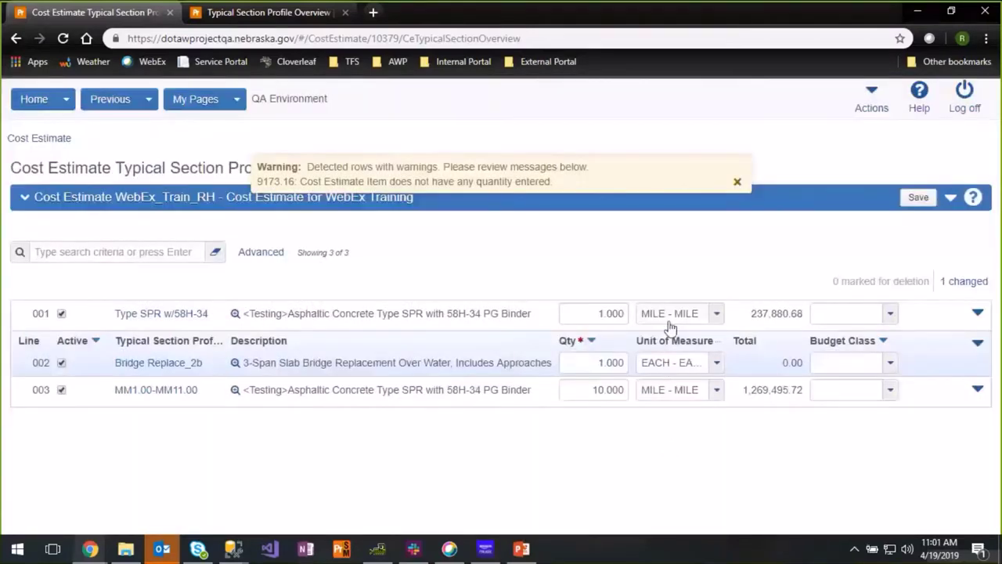
- Close the missing-quantity warning and open WebEx_Train_RH's Cost Estimate Summary on its General attributes
click(737, 185)
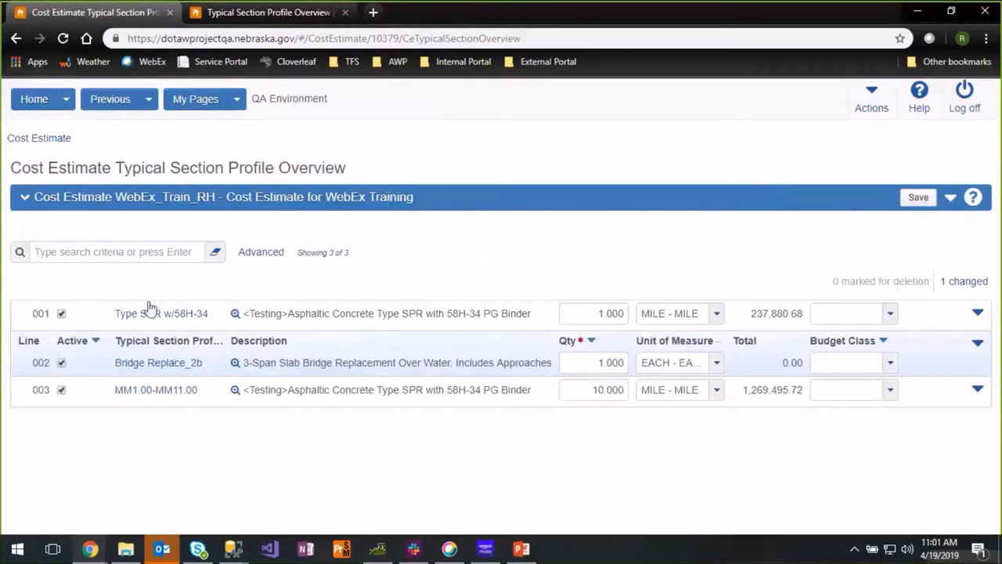
click(62, 146)
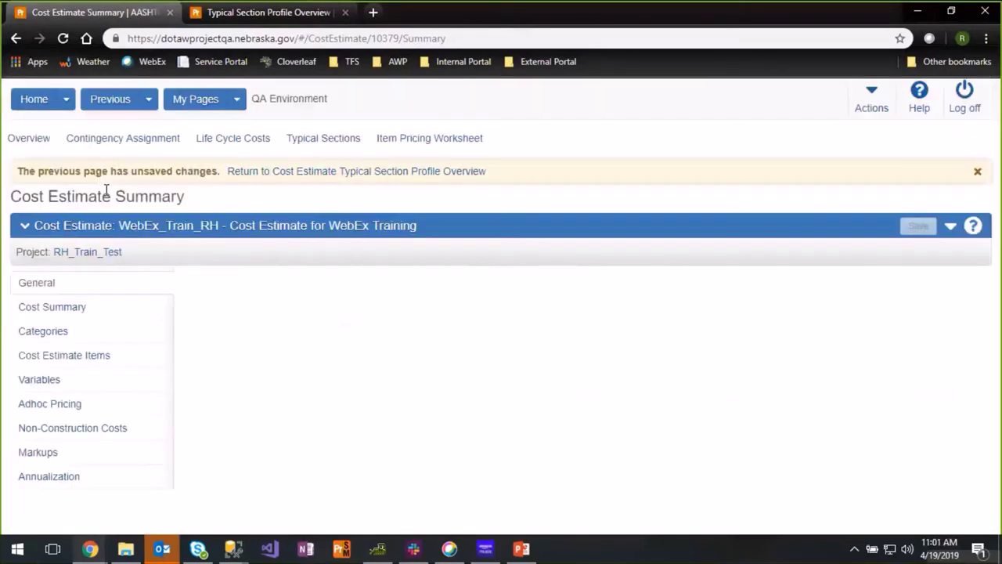
click(964, 171)
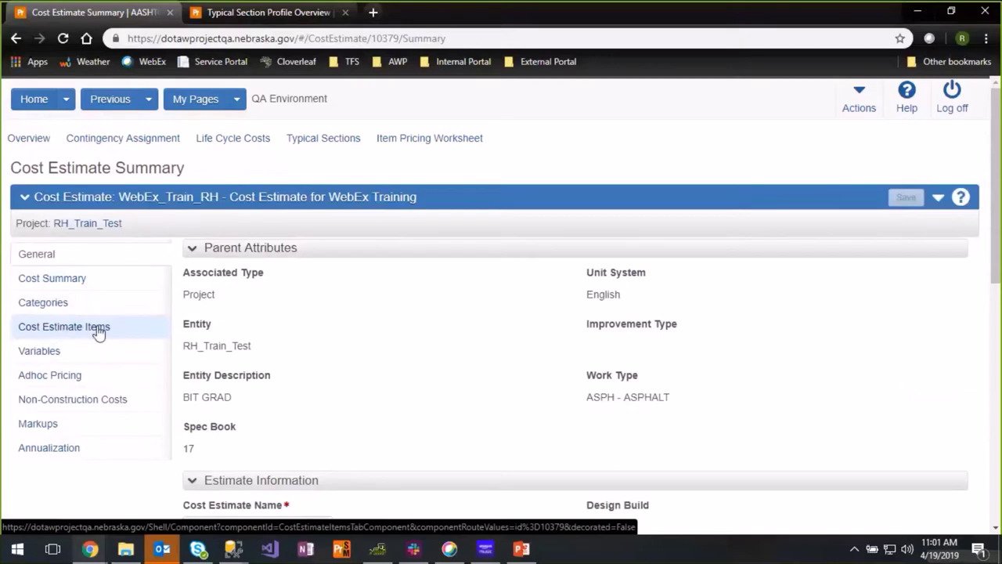
- Open the Item Pricing Worksheet and review its 15 detail items totaling 1,525,182.40
click(424, 141)
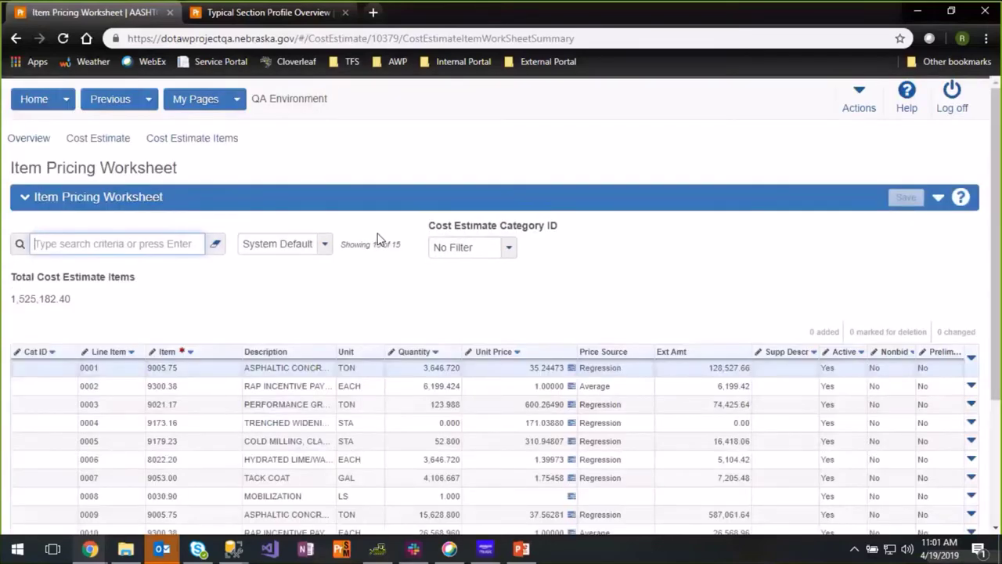
scroll(379, 238, down, 3)
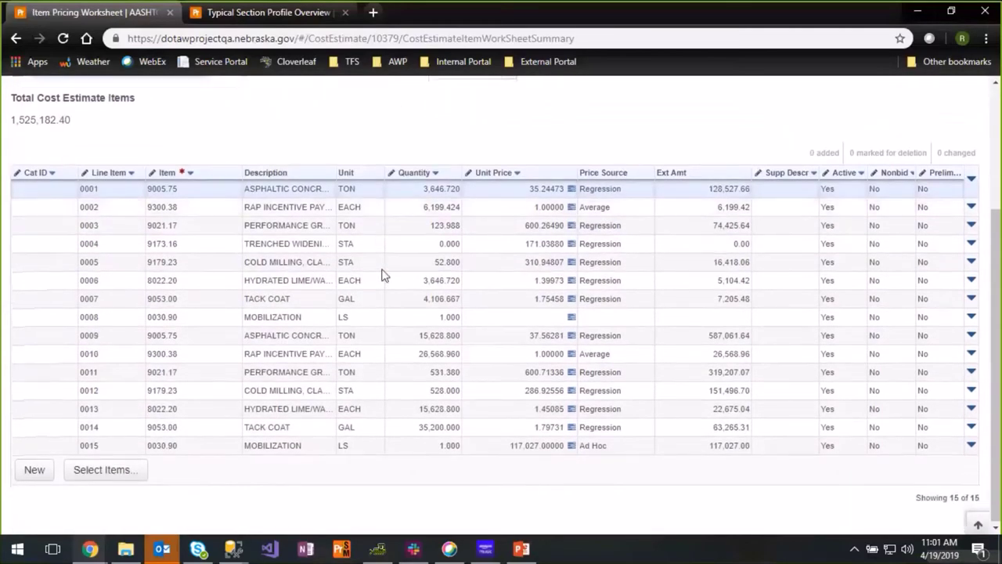